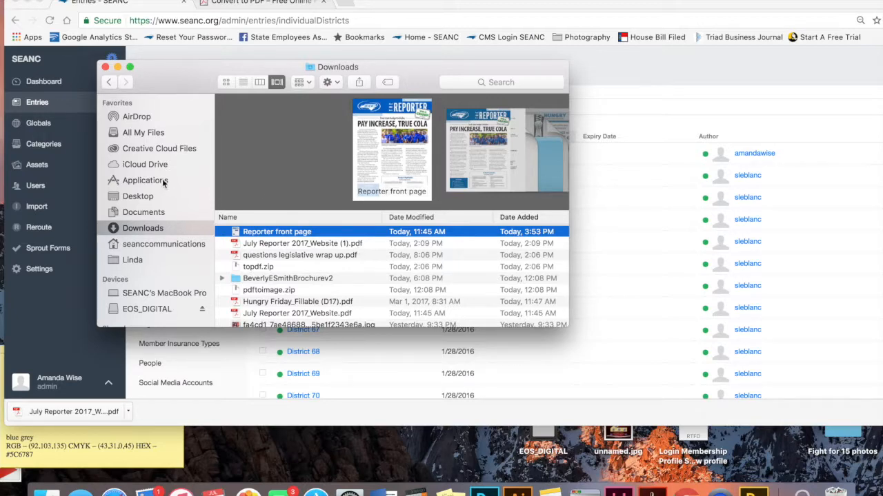
Close the Downloads window and open the District 100 entry from the Individual Districts channel.
click(105, 67)
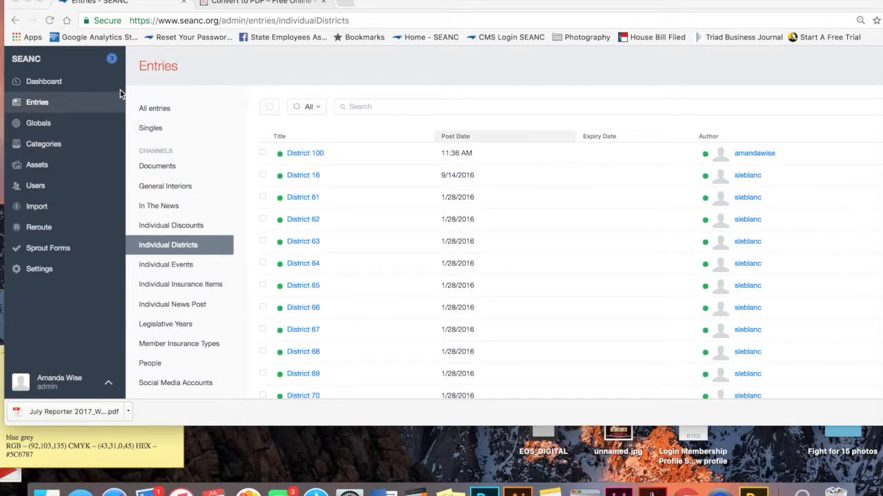
click(43, 2)
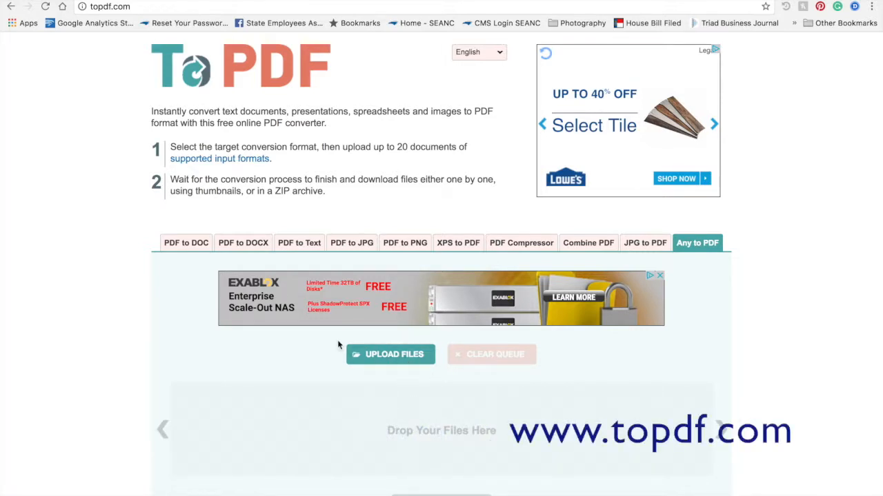
scroll(453, 420, down, 3)
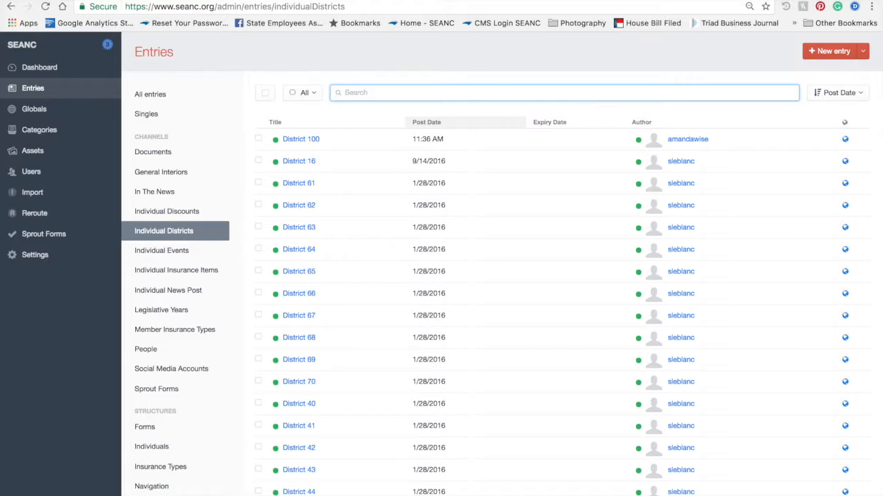
click(299, 141)
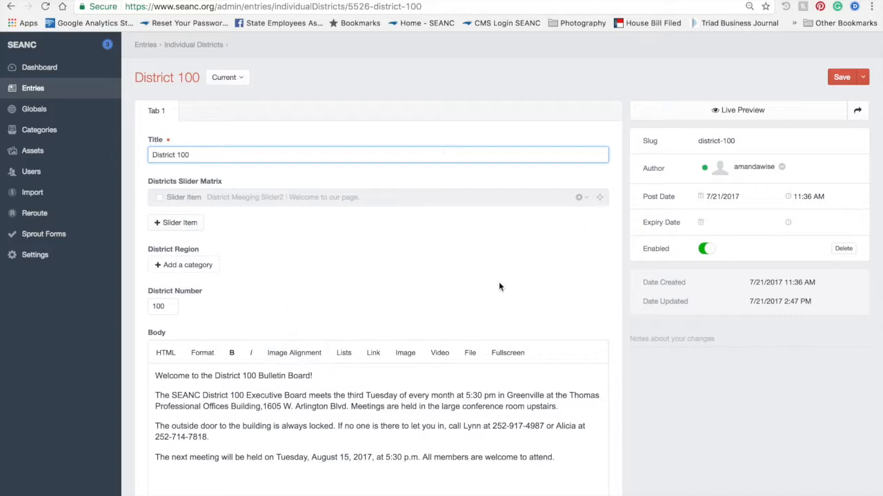
Expand the District 100 slider item to review its image, heading and description, collapse it, and look over the body content.
click(581, 198)
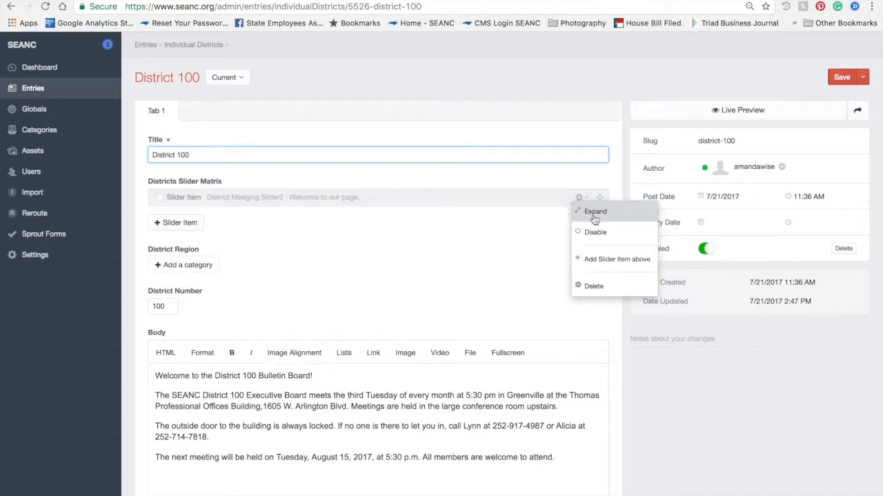
click(595, 213)
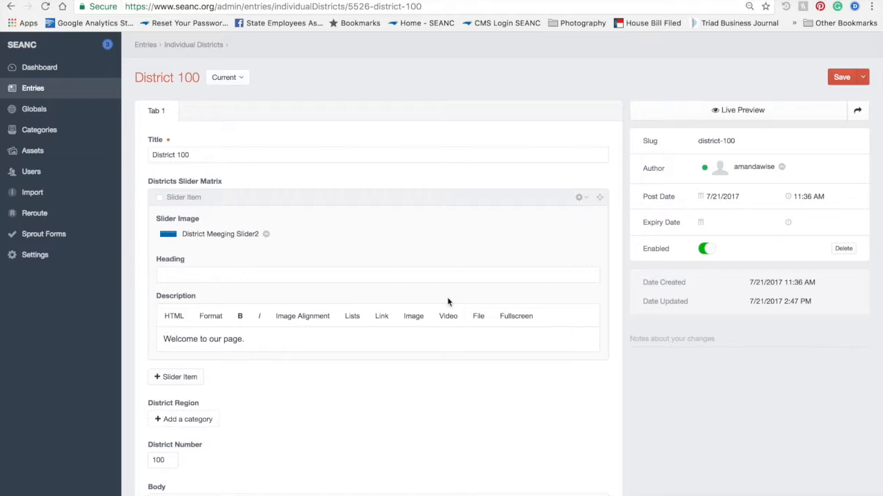
click(579, 198)
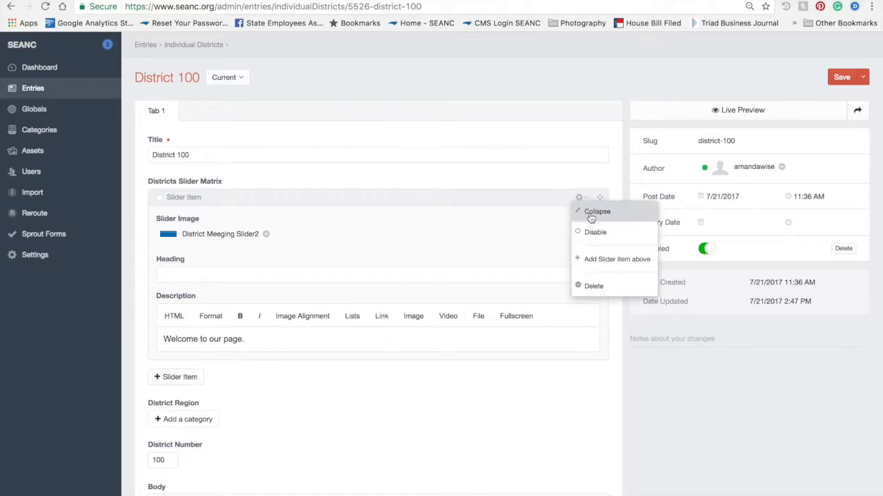
click(591, 214)
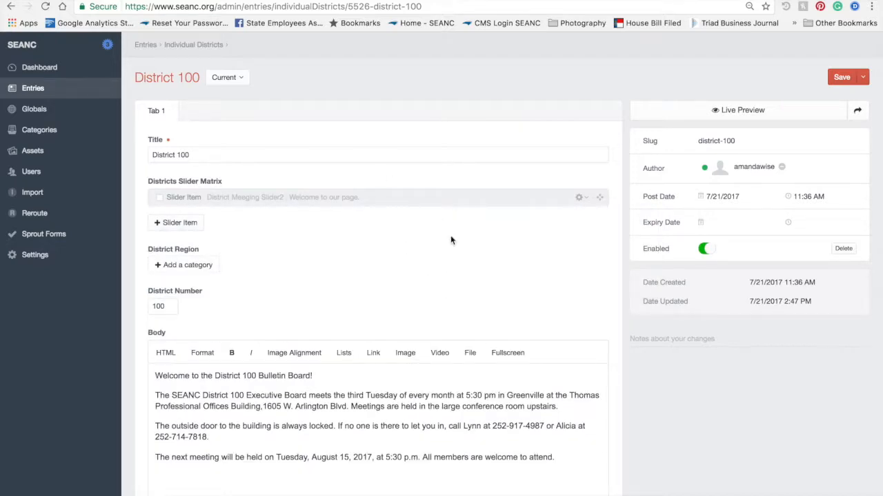
scroll(375, 376, down, 3)
scroll(350, 332, up, 2)
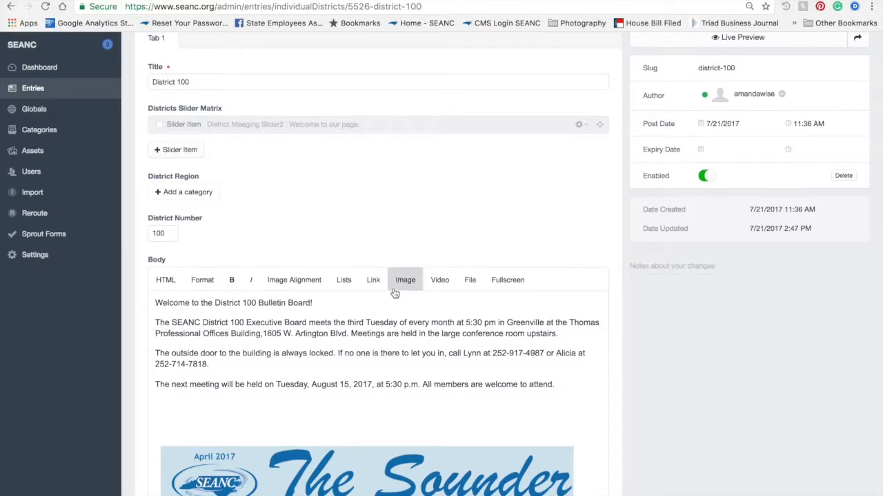
scroll(404, 281, up, 2)
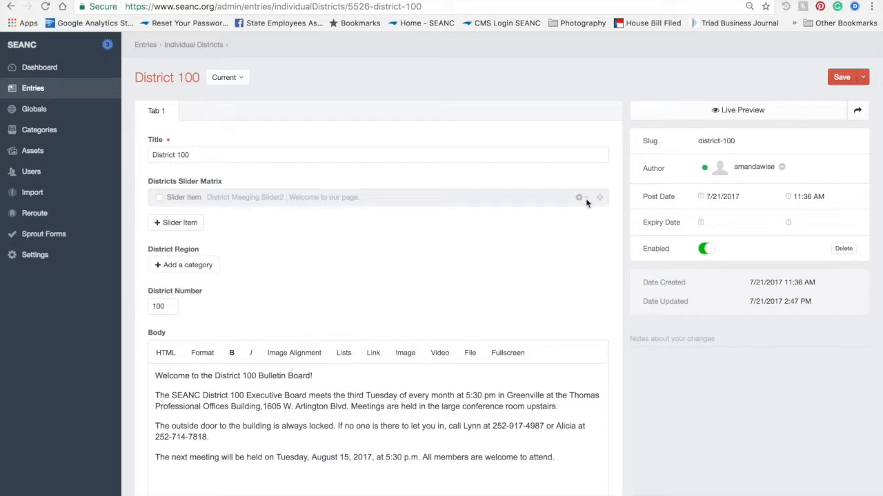
Open the live preview of the entry and place the text cursor at the start of the first body line.
click(743, 110)
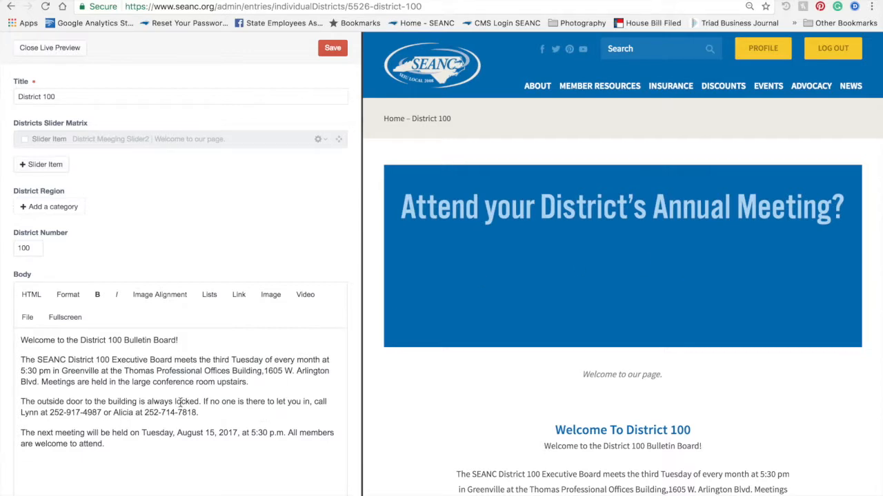
scroll(181, 408, down, 3)
click(146, 355)
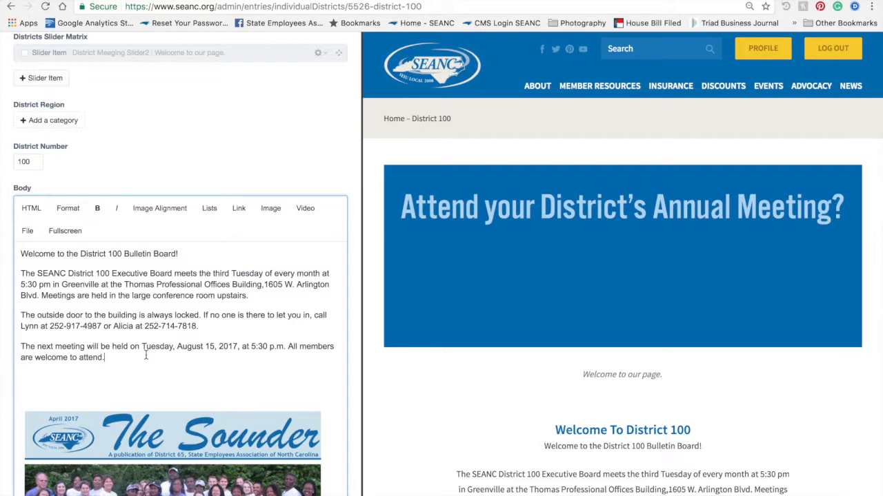
mouse_move(117, 349)
mouse_down()
mouse_move(131, 286)
mouse_move(118, 350)
mouse_up()
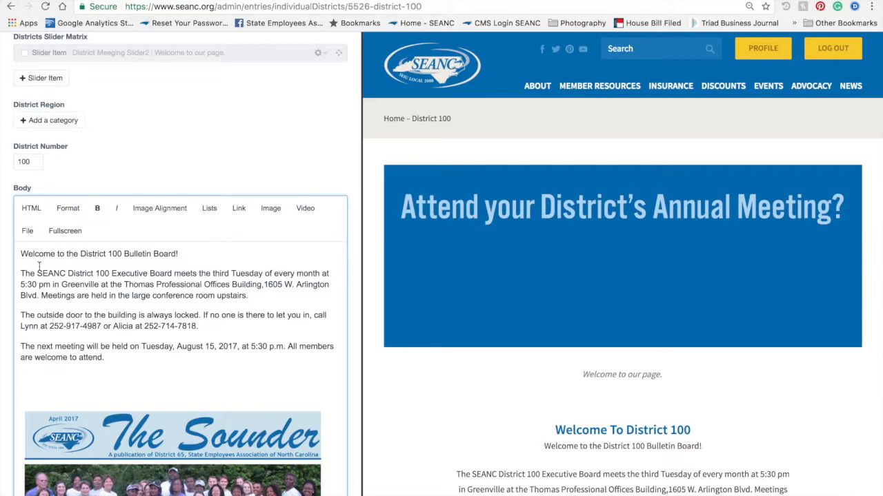
scroll(78, 252, up, 2)
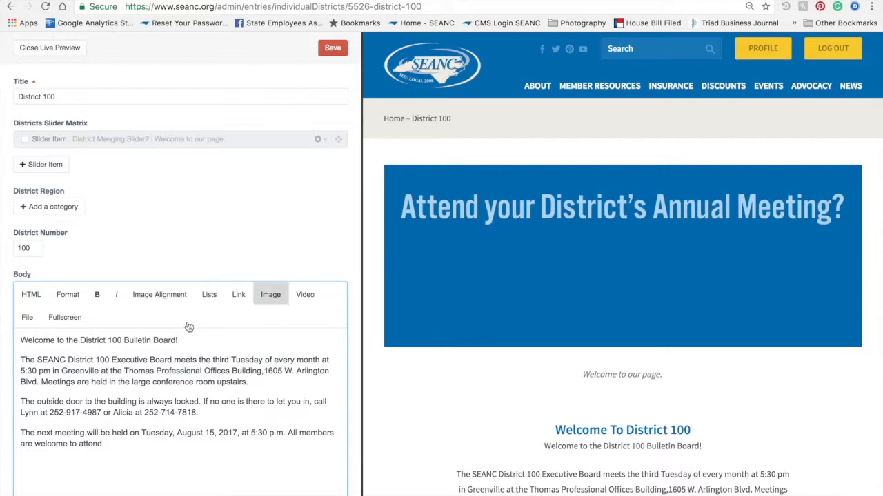
scroll(158, 436, down, 1)
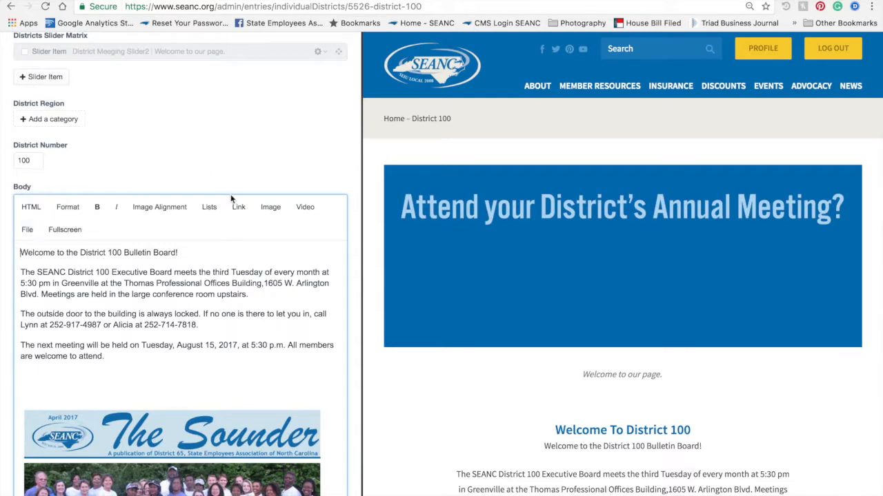
Start inserting a file into the body and browse the Downloads folder for an upload, sorted by most recently modified.
click(27, 231)
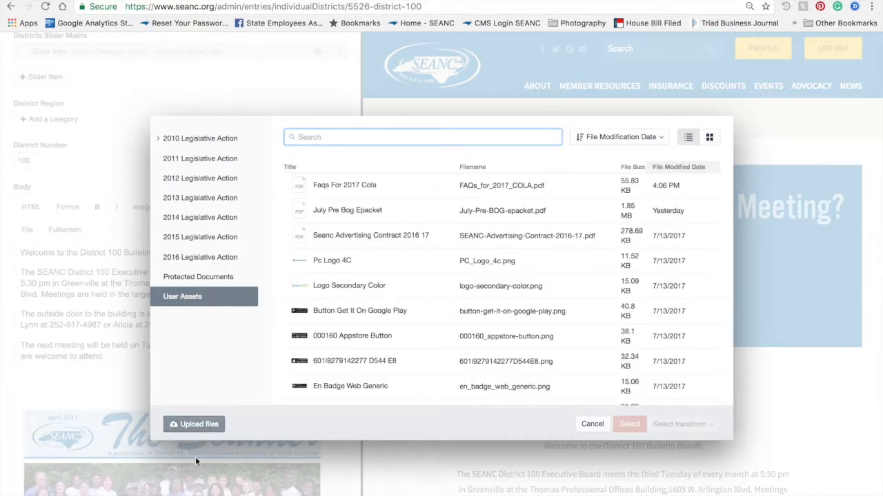
click(192, 430)
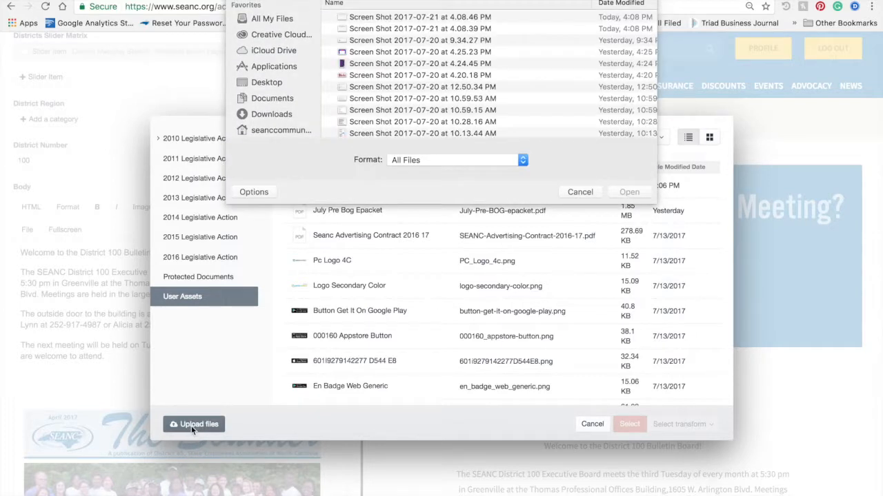
click(269, 113)
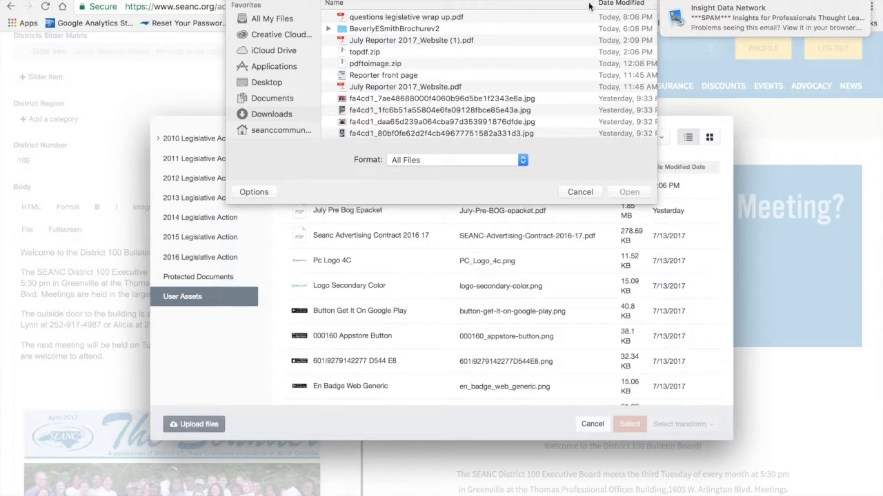
click(615, 4)
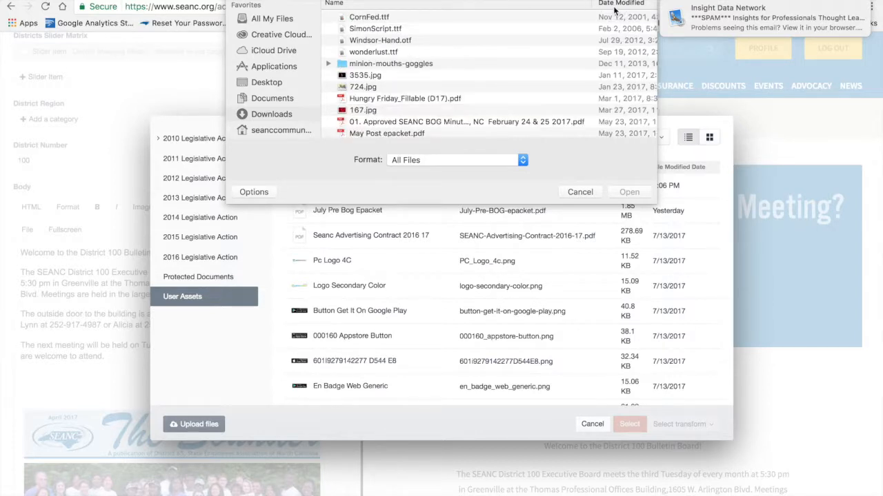
click(614, 5)
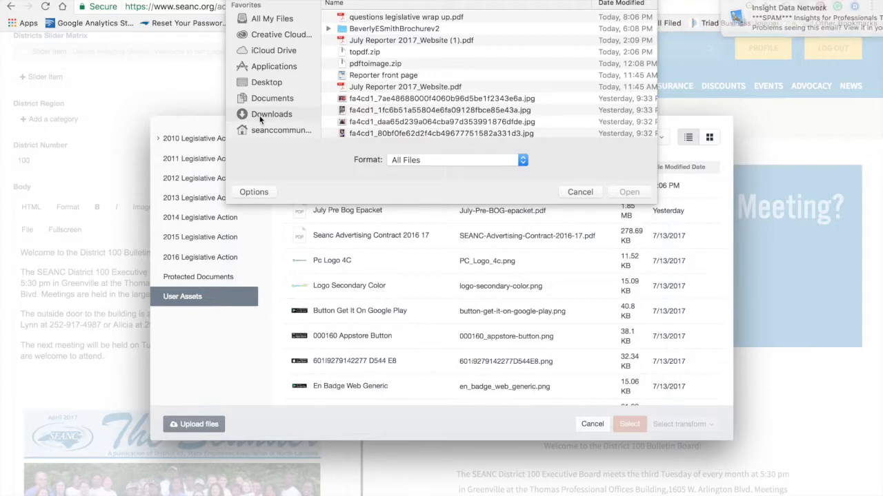
scroll(434, 60, up, 2)
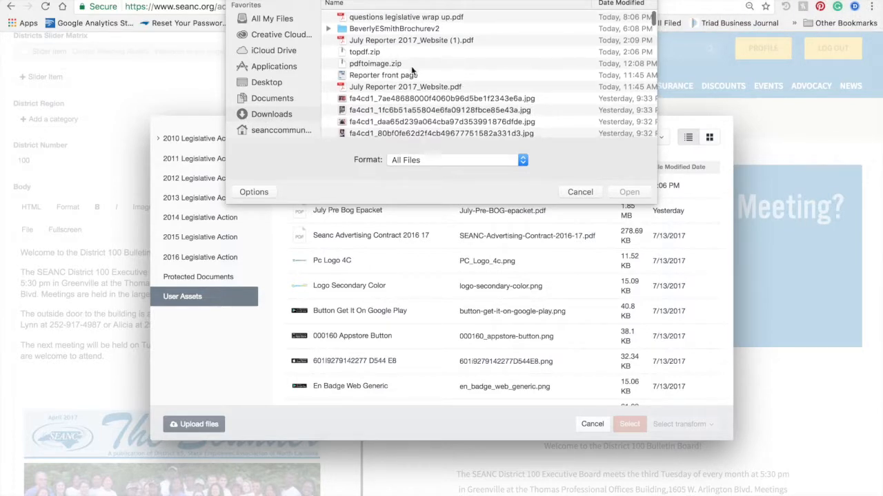
Upload July Reporter 2017_Website (1).pdf to User Assets.
click(442, 73)
scroll(455, 75, right, 3)
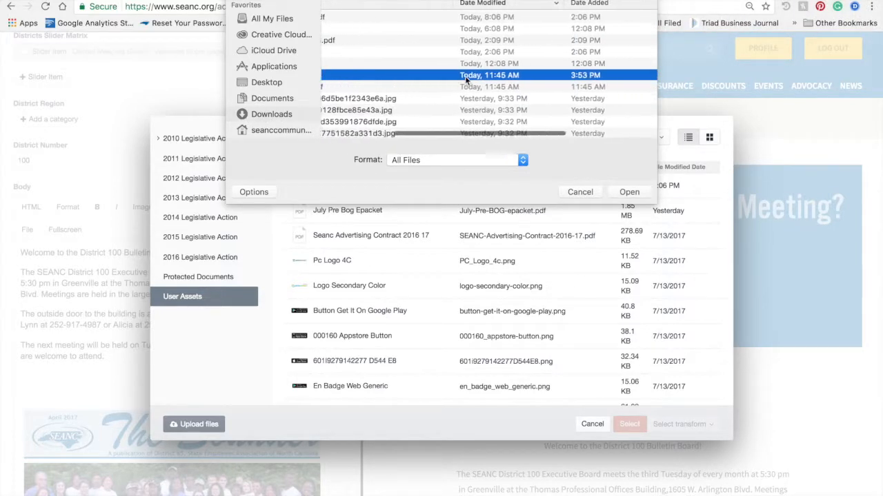
scroll(465, 76, right, 3)
scroll(465, 76, left, 6)
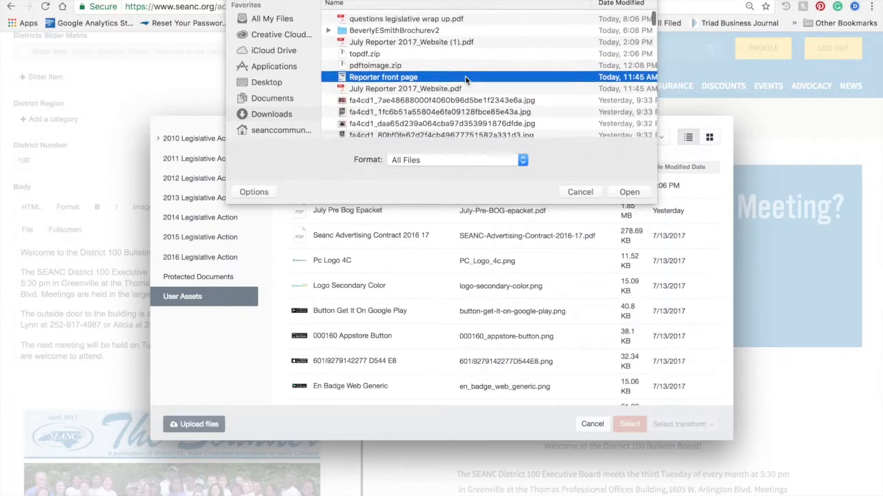
click(405, 40)
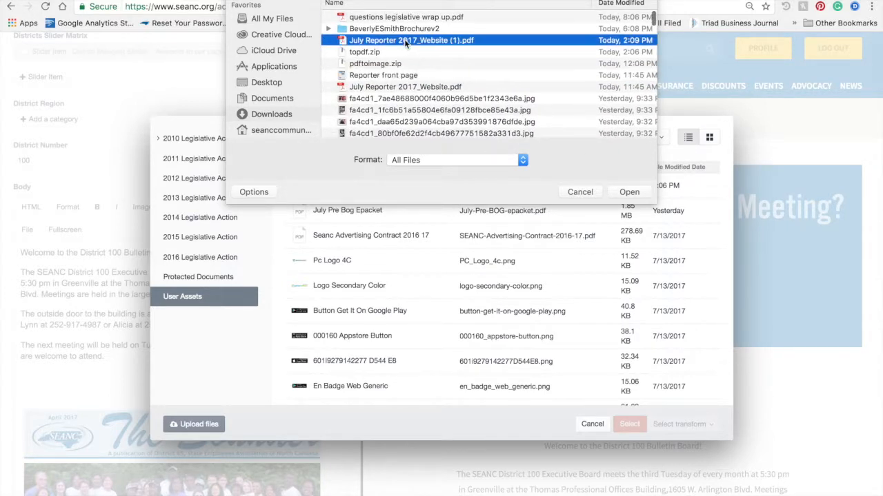
key(Return)
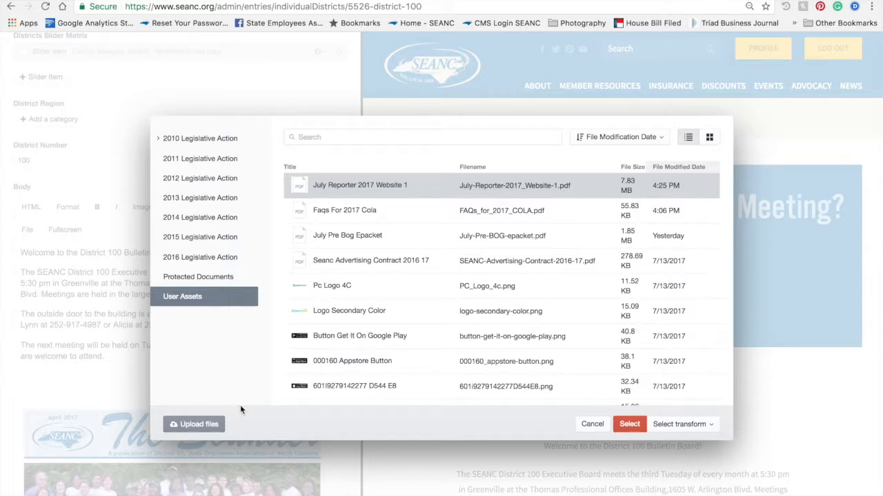
Search the user assets for "reporter" and clear the search.
click(322, 136)
text(reporter)
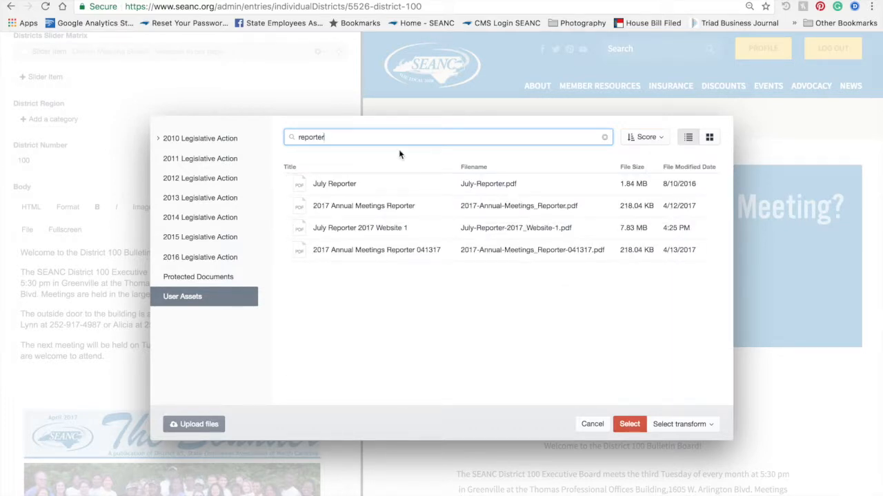
drag(350, 142, 238, 137)
key(BackSpace)
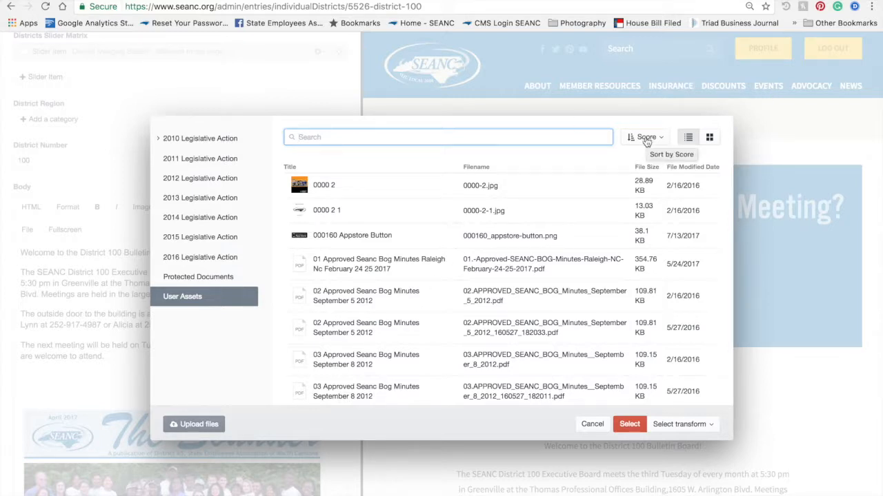
Sort the user assets by File Modification Date in descending order.
click(646, 138)
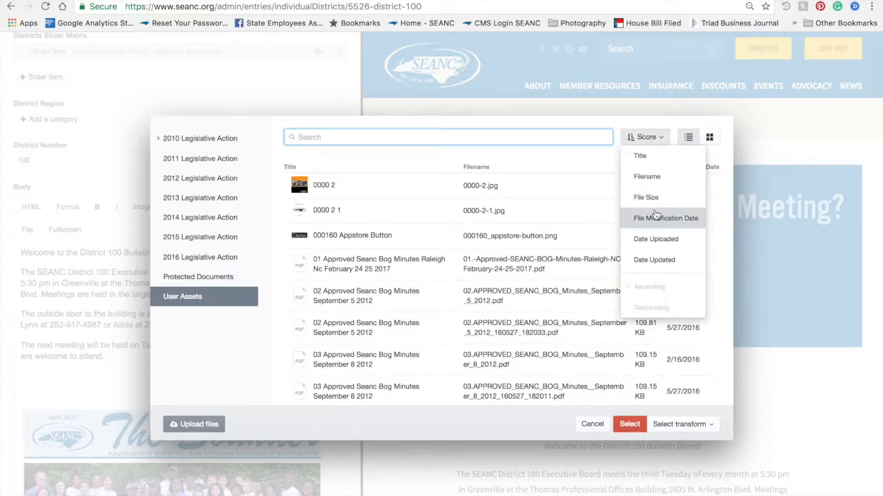
click(657, 218)
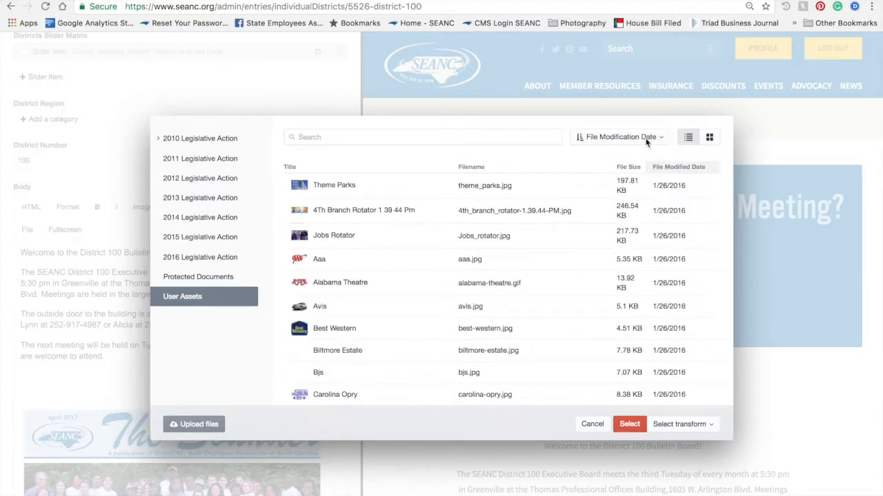
click(619, 137)
click(619, 308)
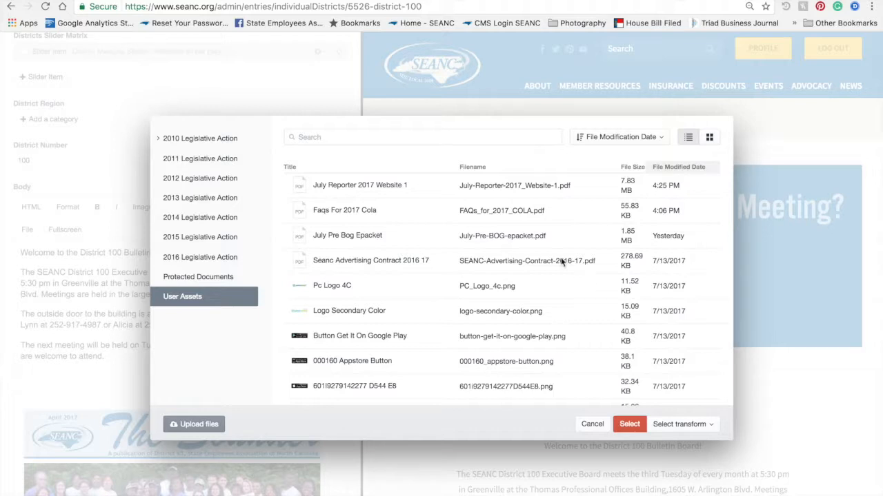
Insert the July Reporter 2017 Website 1 file as a link in the body, on its own line above the welcome text.
click(426, 188)
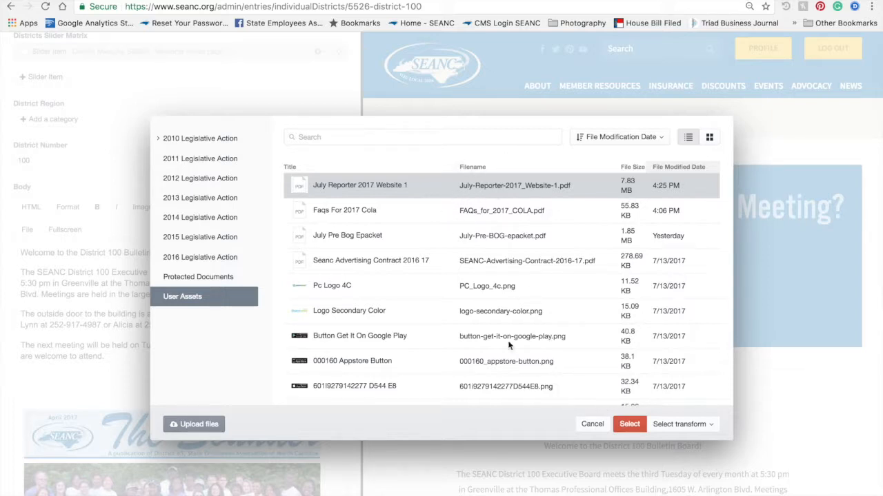
click(629, 425)
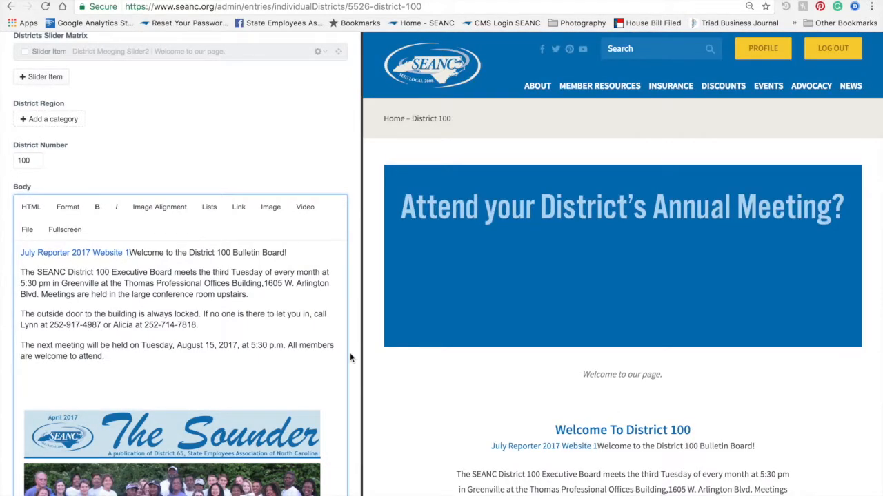
key(Return)
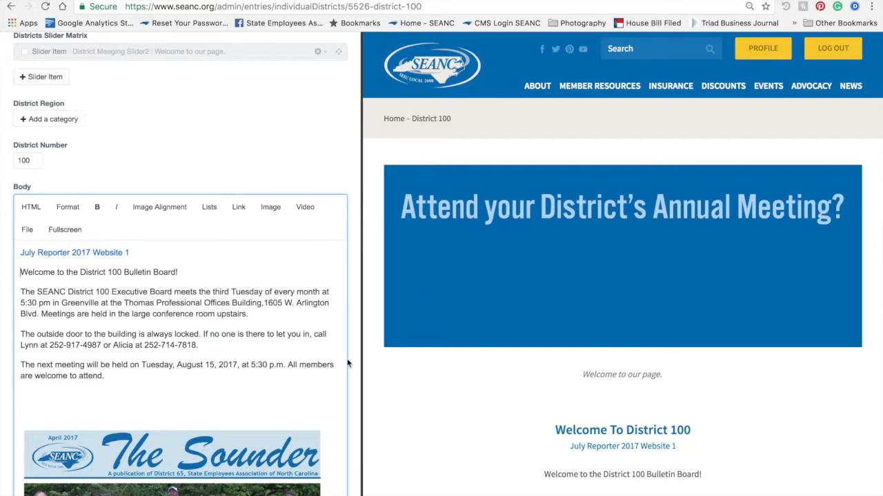
Open the July Reporter 2017 Website 1 link in the live preview to check the PDF.
scroll(506, 312, down, 3)
scroll(506, 315, down, 1)
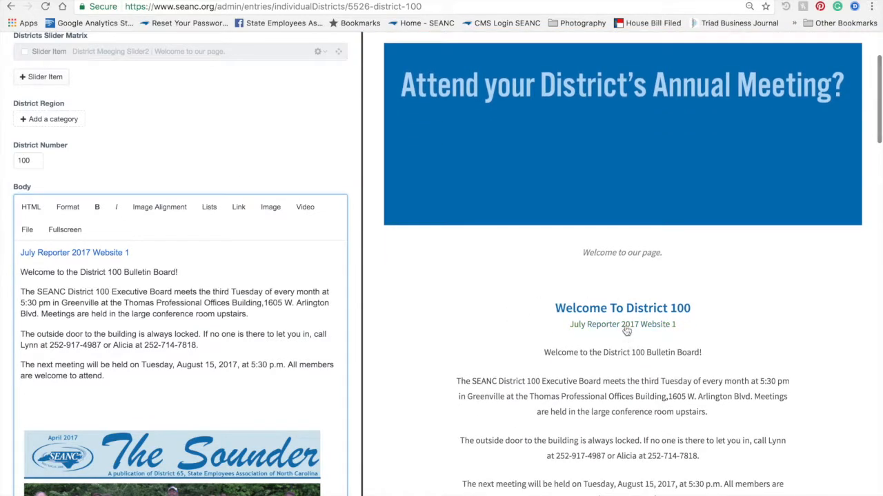
click(624, 329)
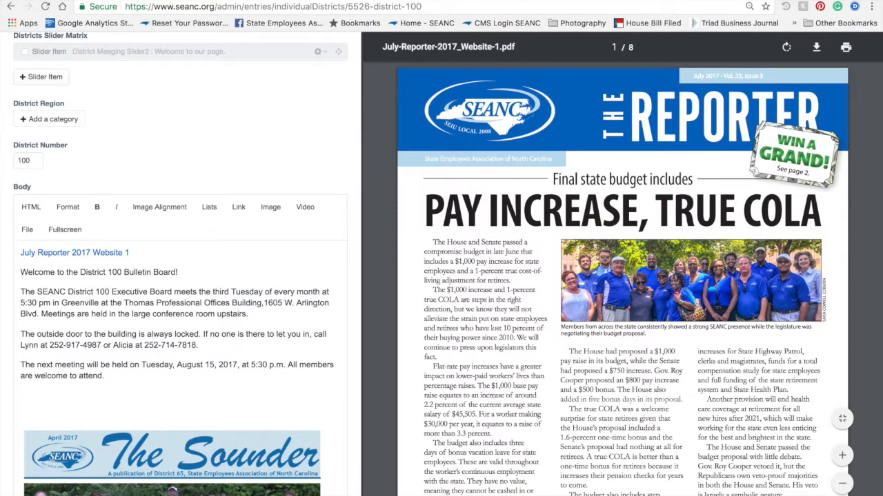
Save the District 100 entry from the live preview and expand the browser window to full screen.
scroll(164, 211, up, 3)
scroll(172, 227, down, 5)
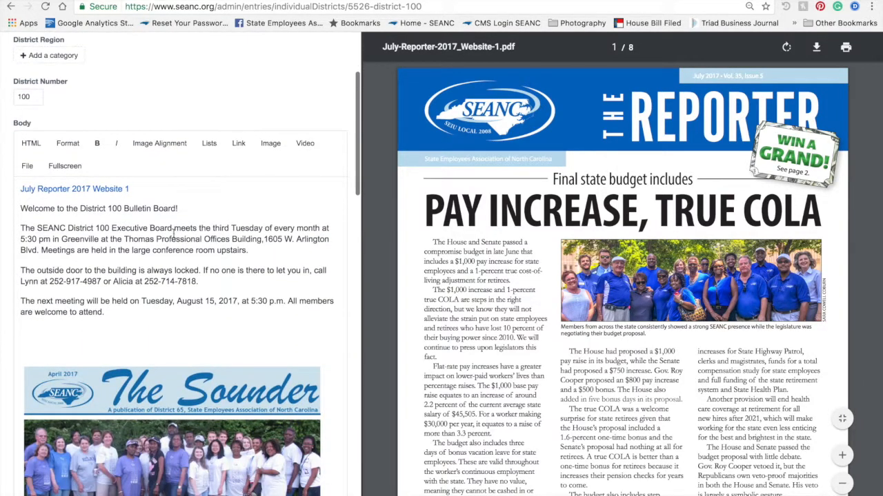
click(169, 209)
scroll(290, 213, up, 4)
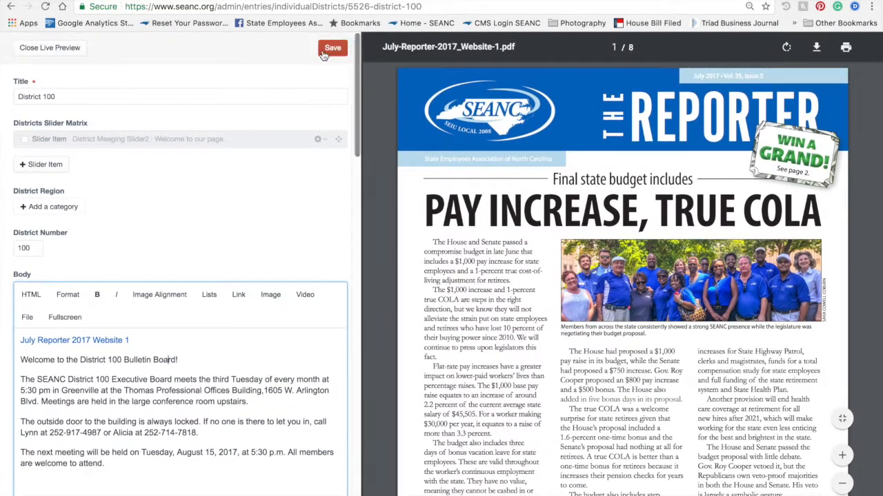
click(338, 51)
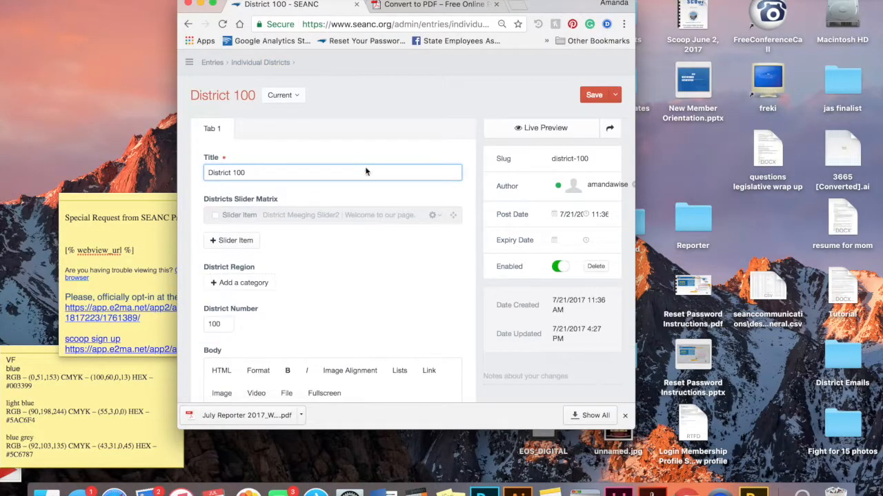
click(213, 4)
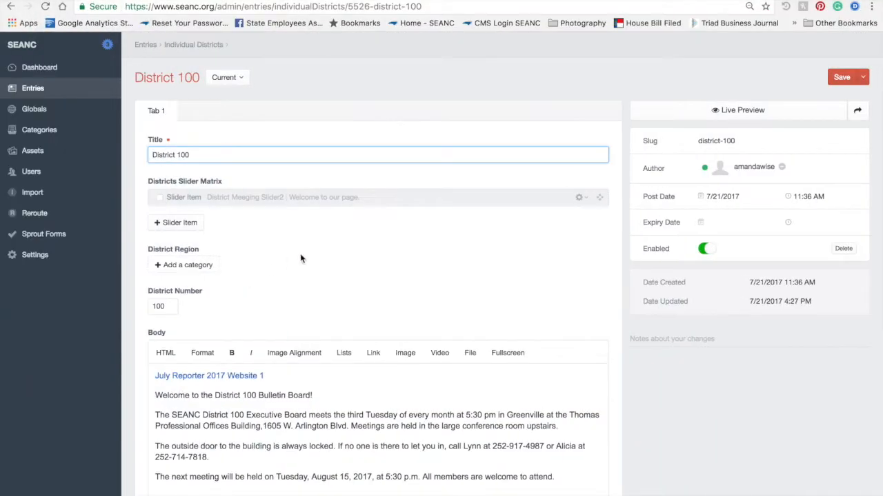
In the live preview, edit the Reporter link in the body so its text reads "July Reporter 2017" and it opens in a new tab.
click(735, 113)
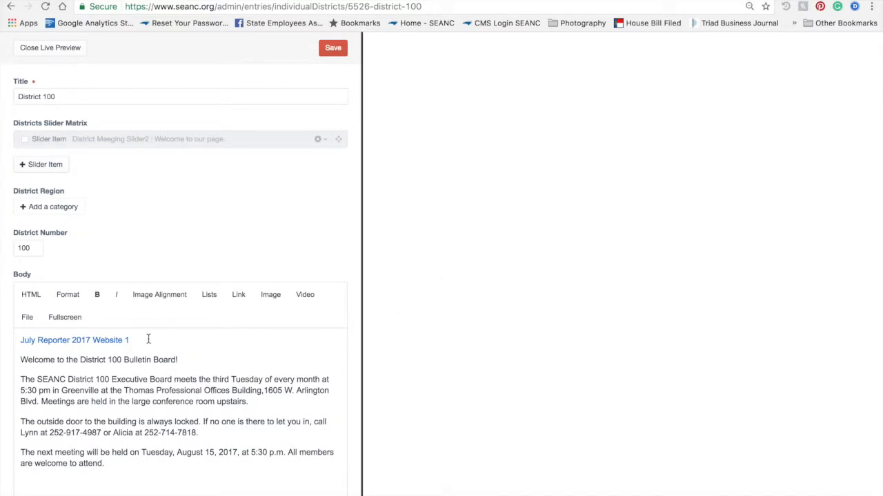
click(148, 339)
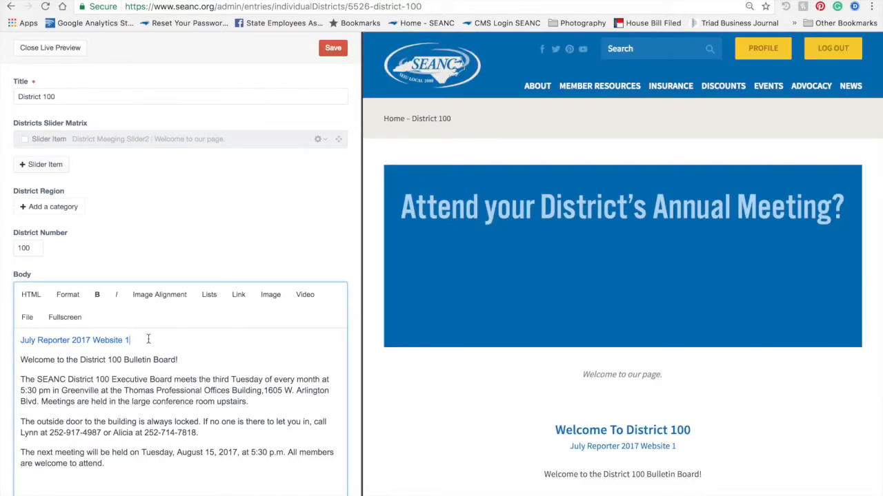
drag(148, 339, 9, 340)
click(239, 302)
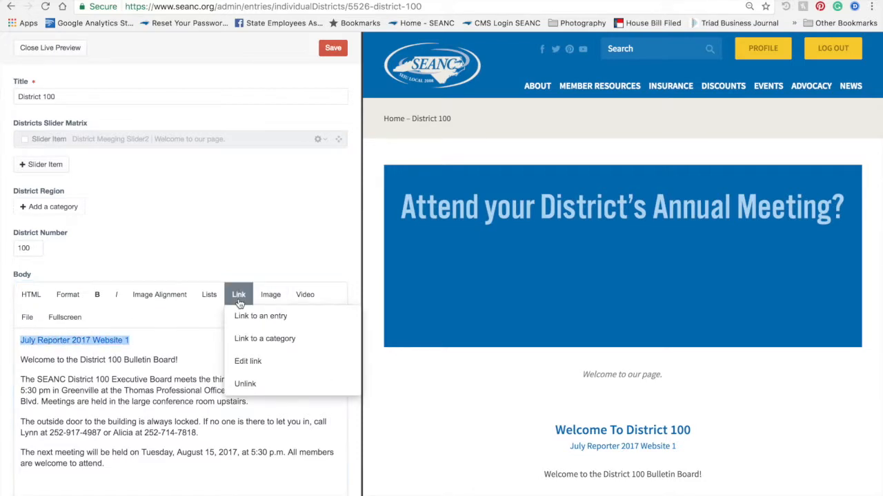
click(273, 362)
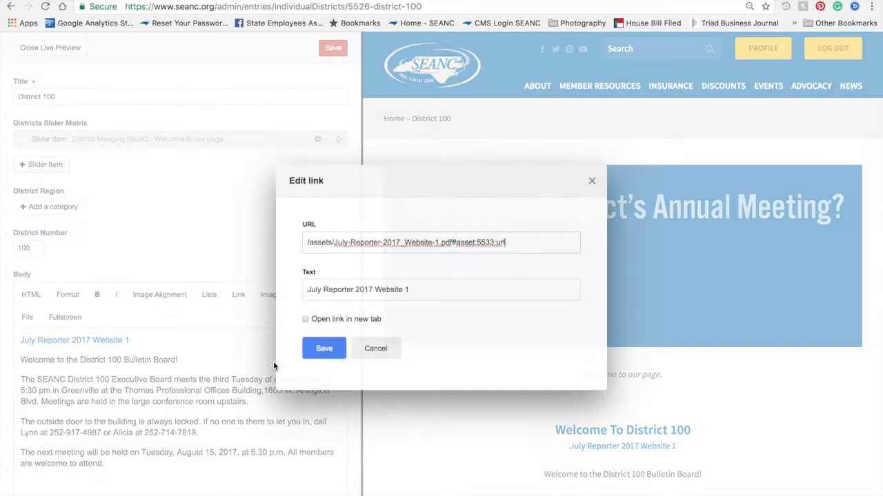
click(422, 287)
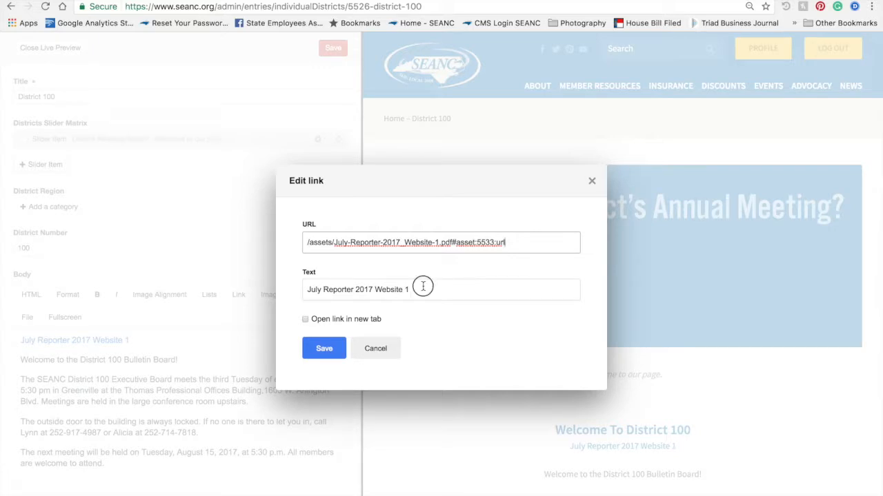
drag(421, 287, 375, 290)
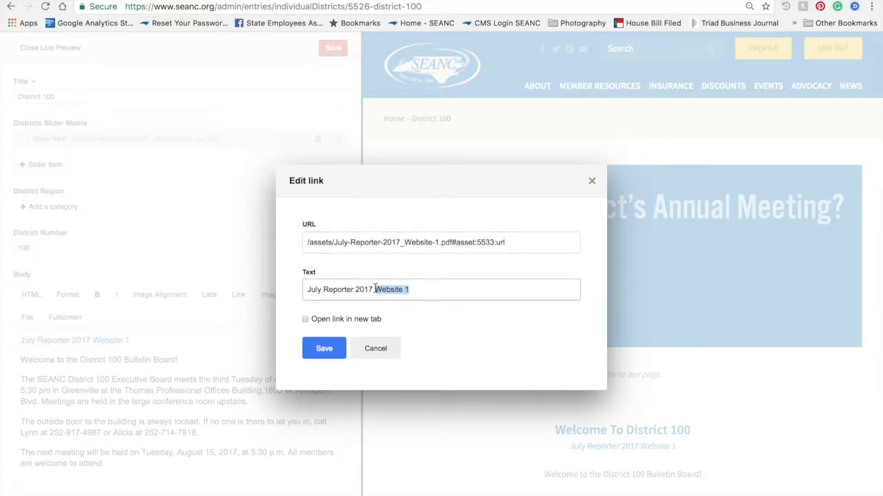
key(BackSpace)
click(306, 321)
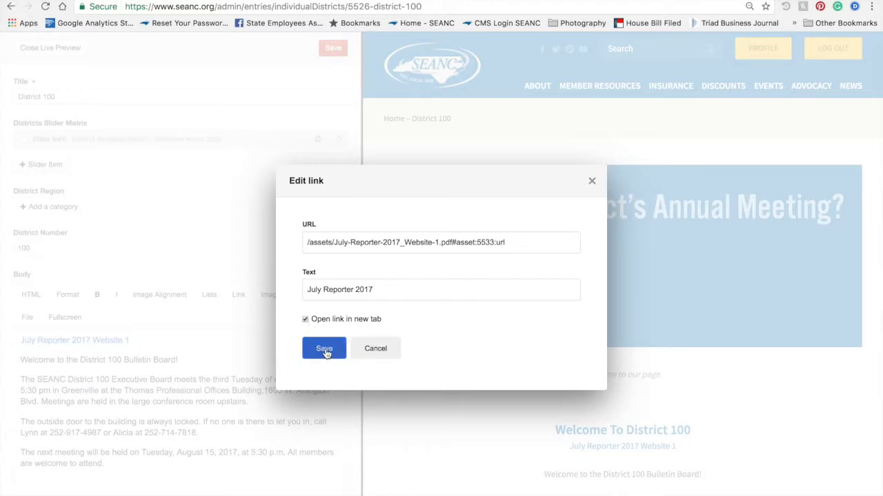
click(324, 351)
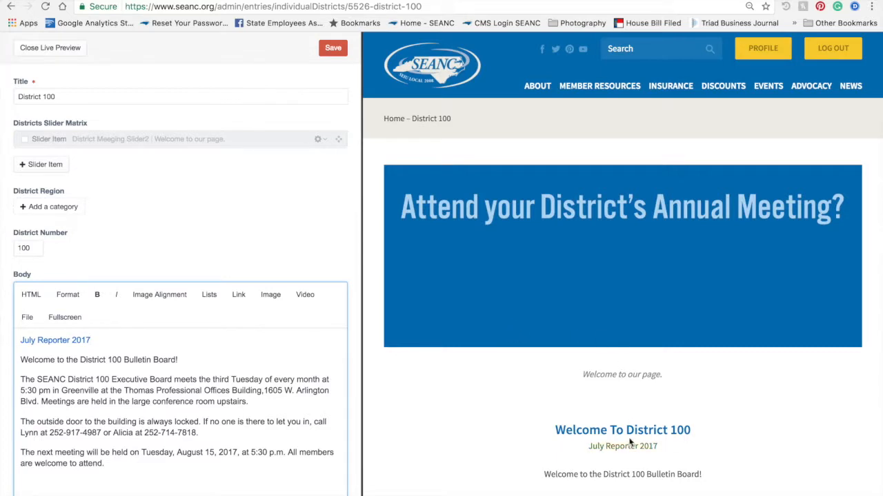
Open the July Reporter 2017 link from the live preview, look through the PDF, and return to the entry.
scroll(635, 410, down, 3)
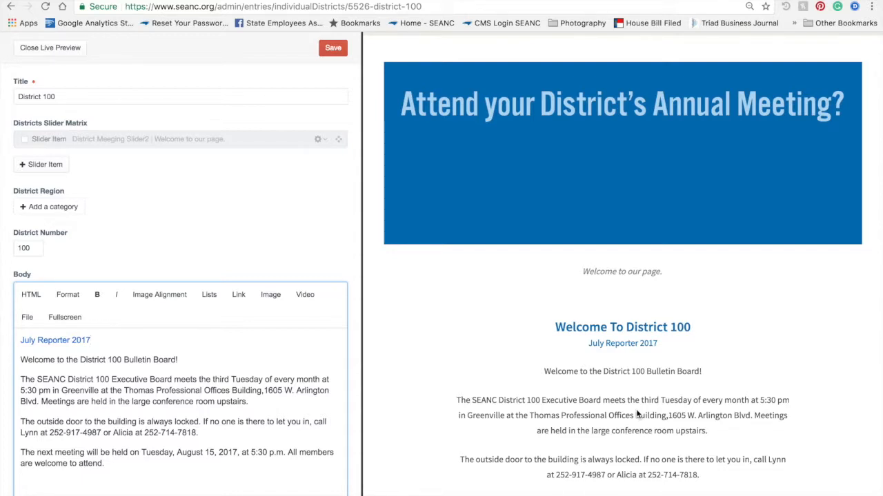
click(624, 346)
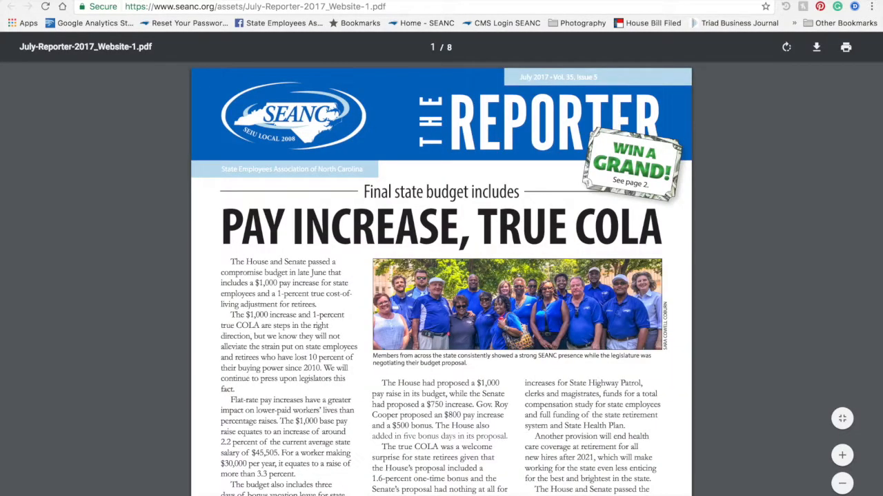
scroll(399, 284, down, 8)
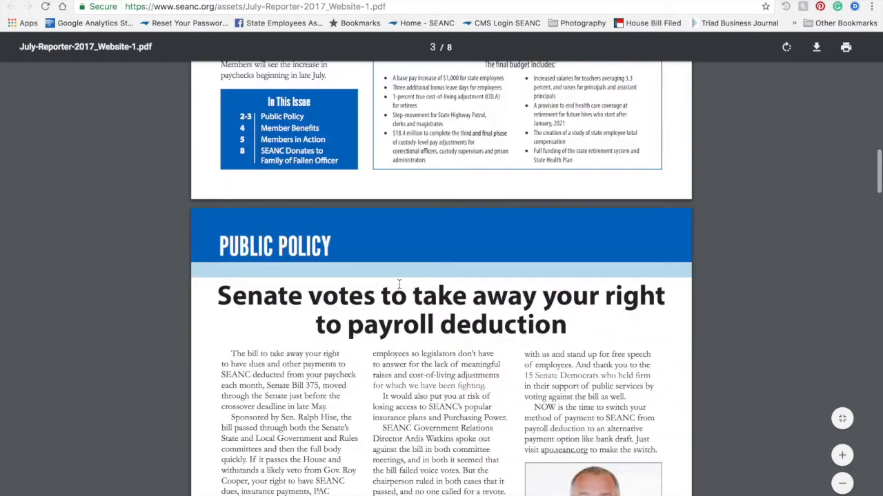
scroll(398, 284, down, 8)
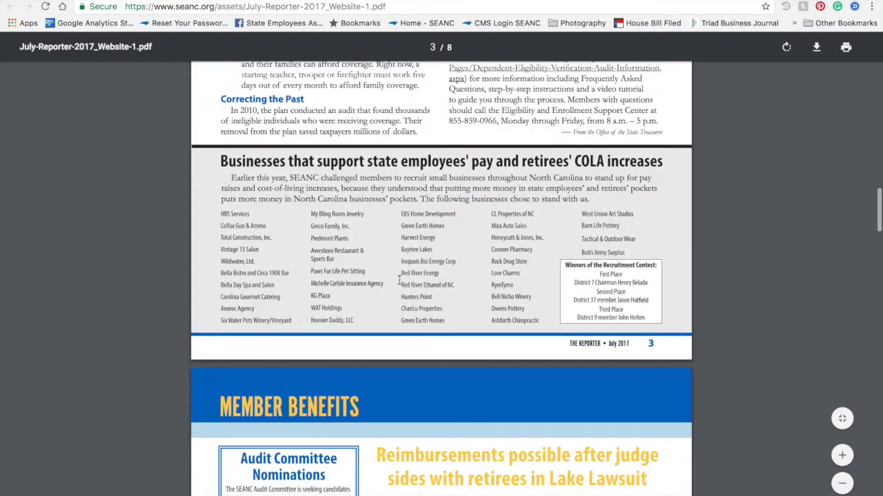
click(141, 1)
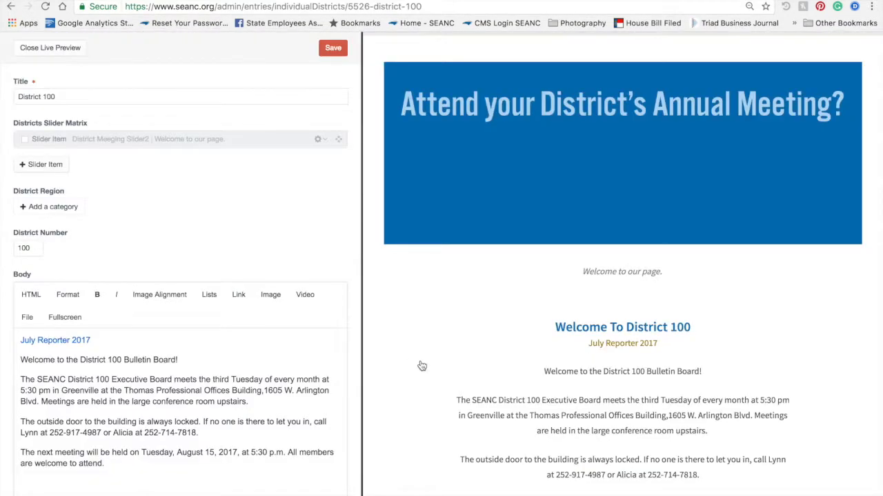
Save the District 100 entry with the edited Reporter link.
click(101, 336)
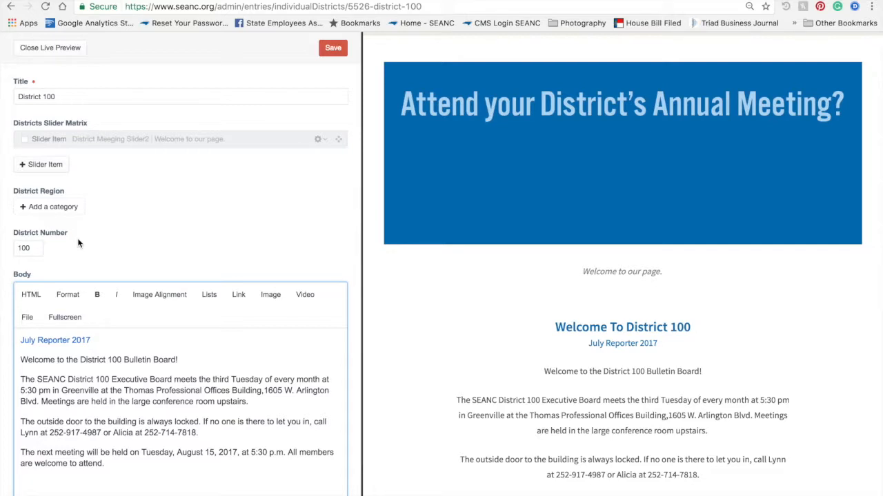
click(334, 48)
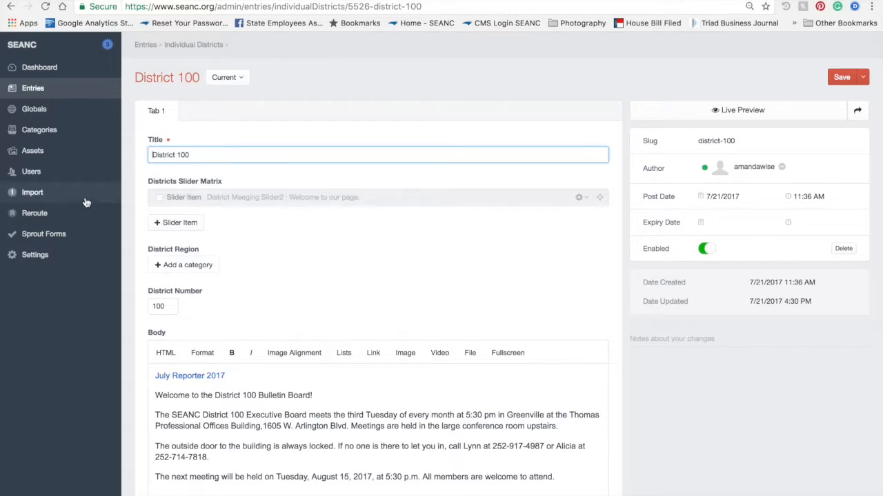
Go to the Assets section, look at the file chooser for uploading files, and cancel it.
click(64, 154)
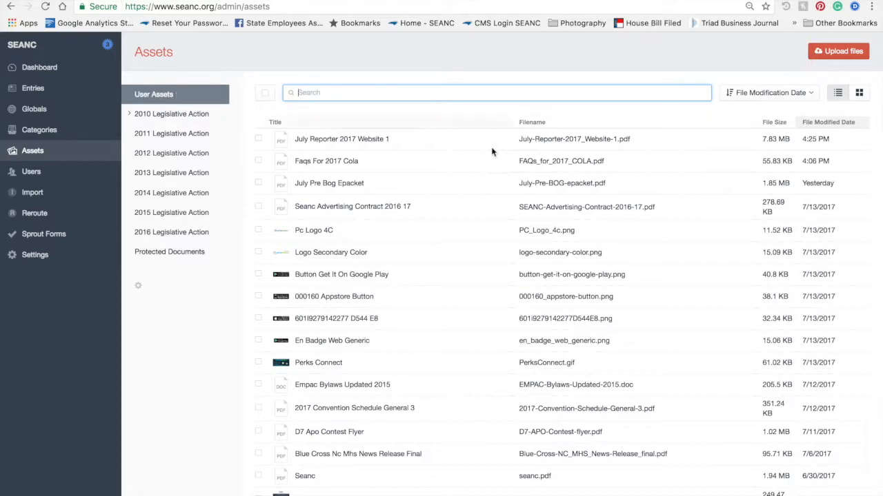
click(837, 53)
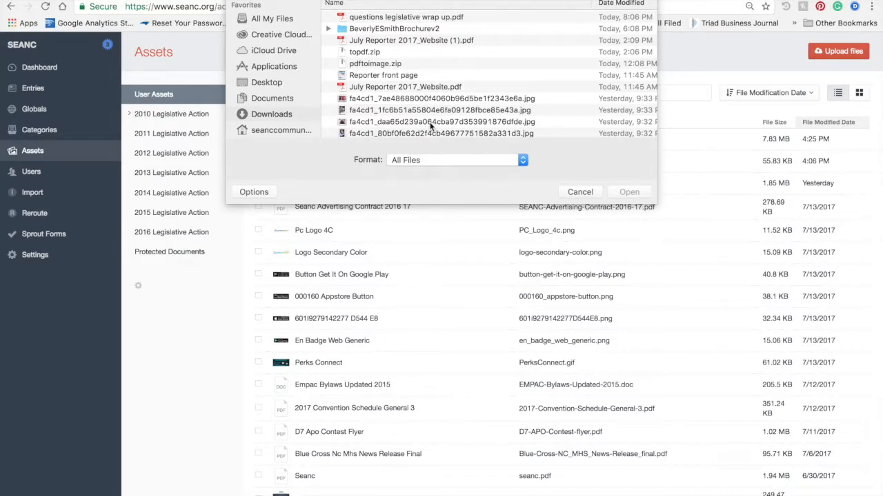
click(579, 193)
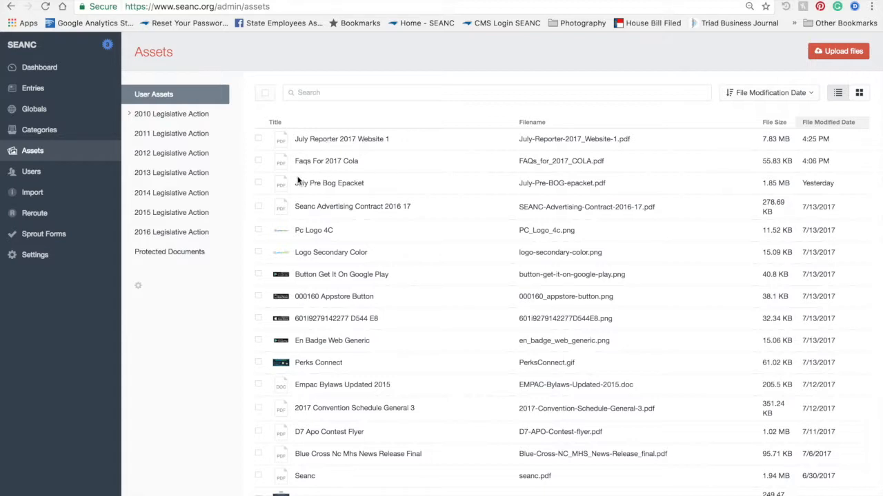
View the July Reporter 2017 Website 1 asset and close the PDF to return to the asset list.
click(258, 139)
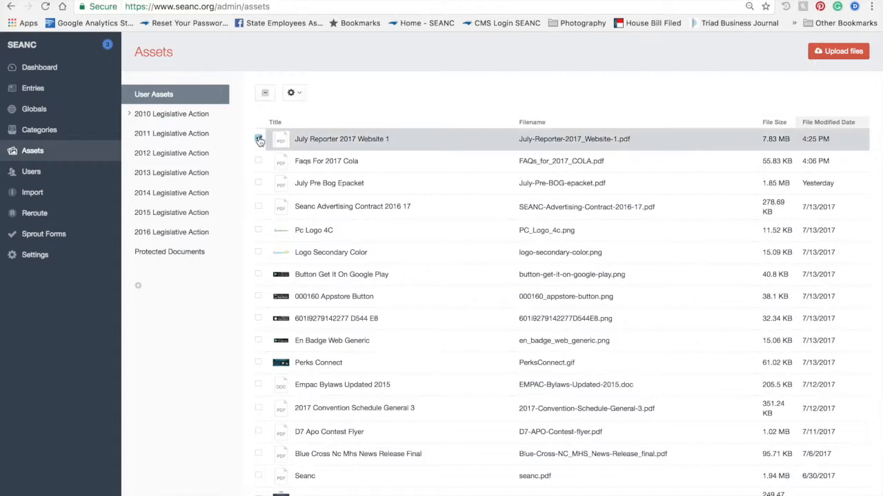
click(298, 96)
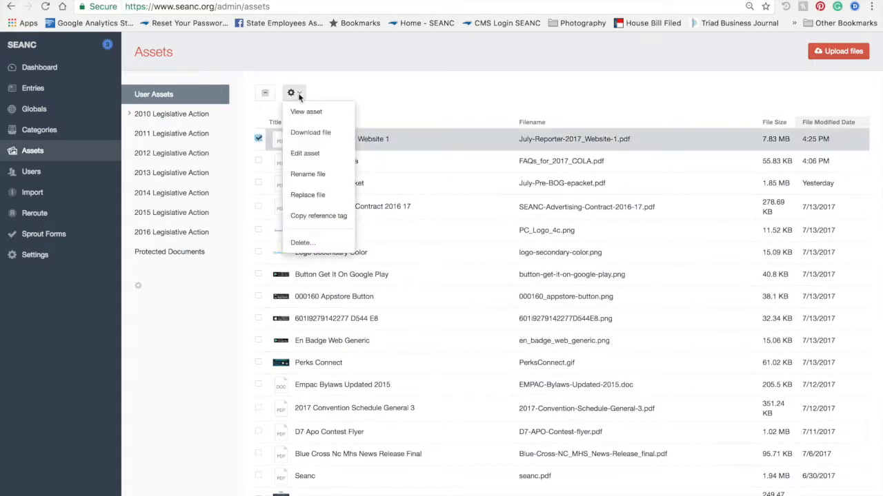
click(322, 113)
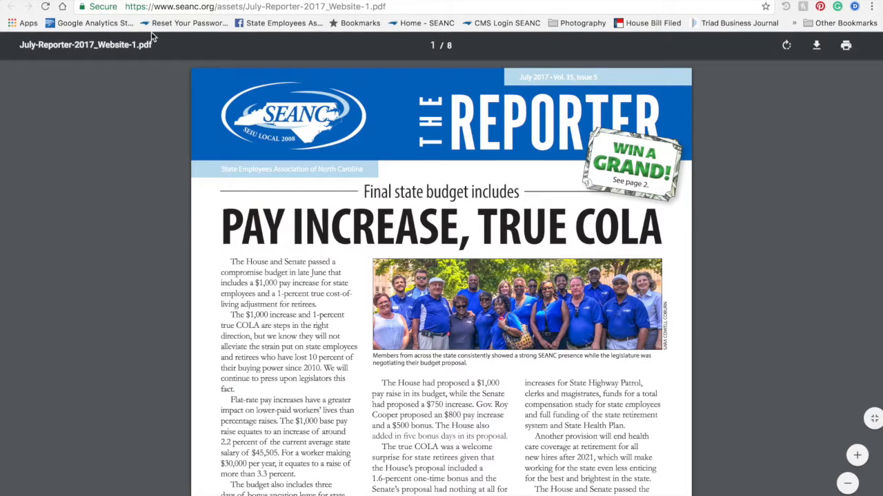
key(ctrl+w)
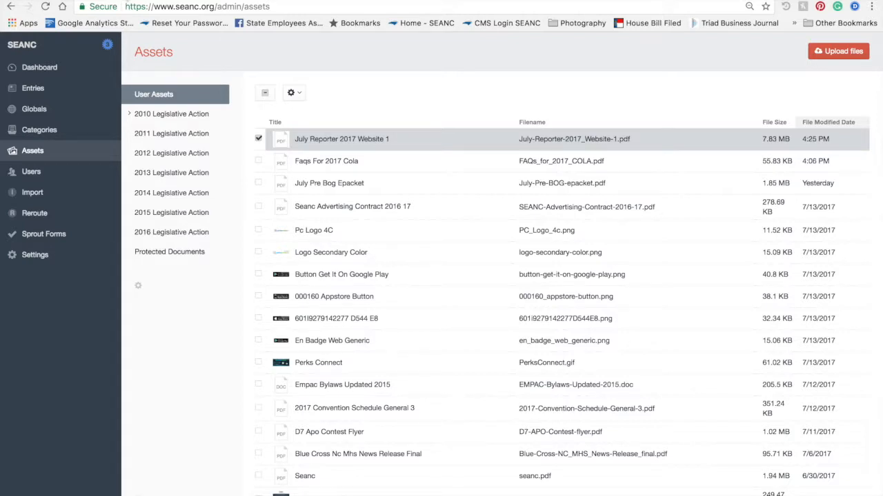
Reopen the District 100 entry from Individual Districts and add an empty line below the July Reporter 2017 link in the body.
click(44, 95)
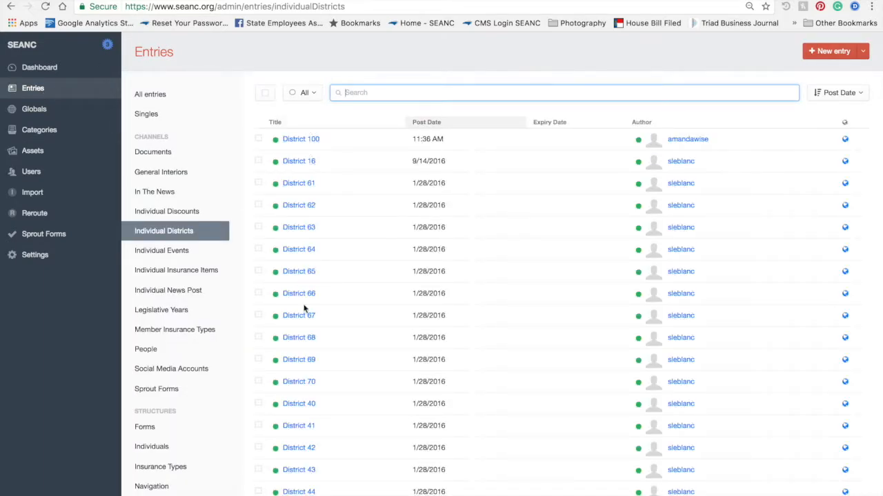
click(300, 142)
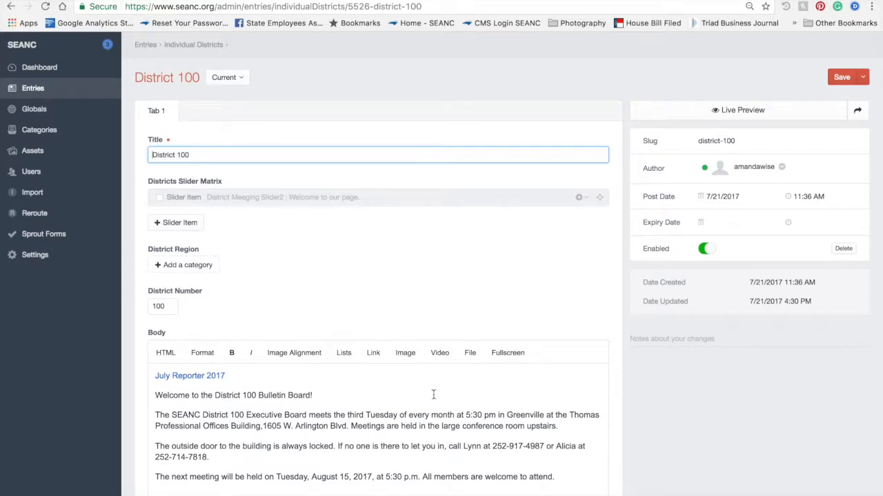
click(329, 399)
click(276, 376)
key(Return)
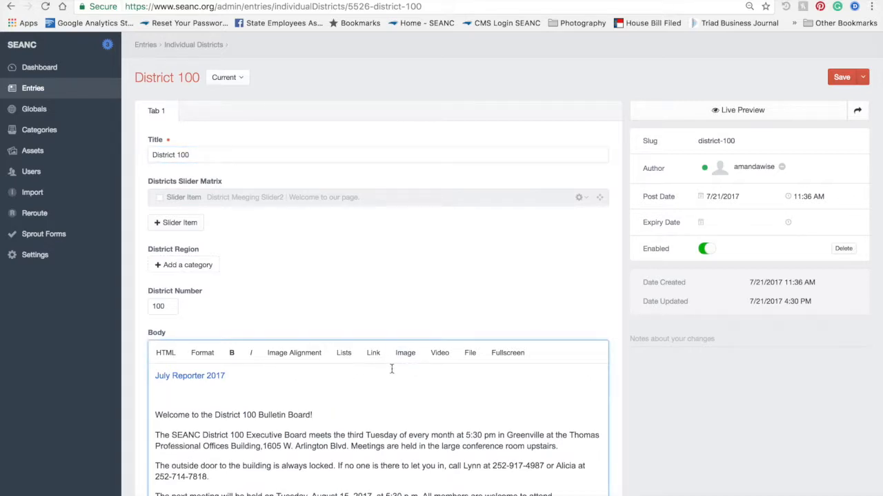
Start inserting an image in the body and upload the Reporter front page file from Downloads to User Assets.
click(405, 353)
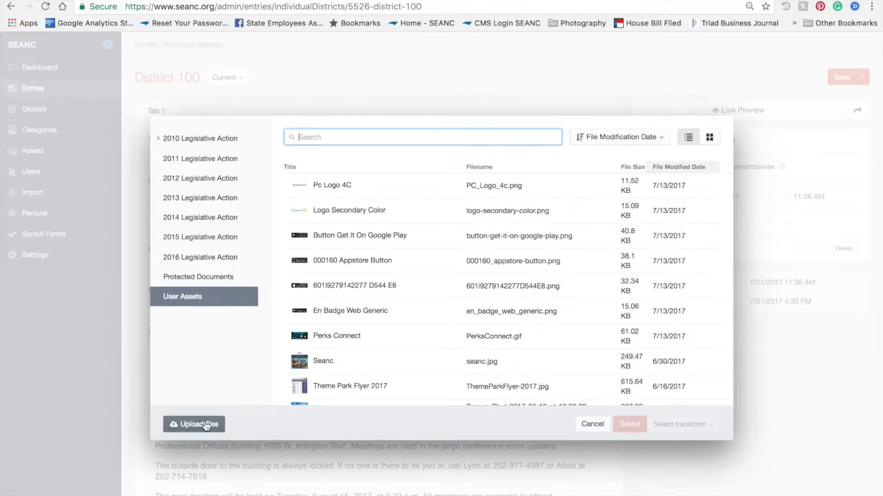
click(200, 424)
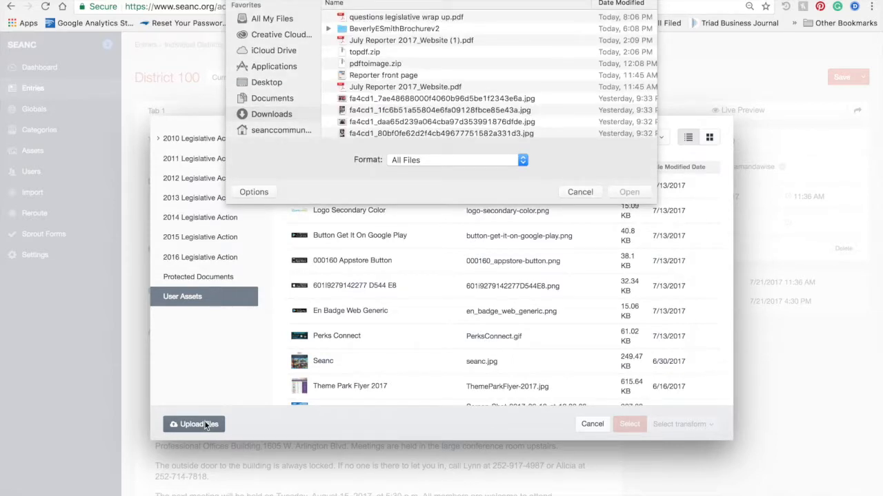
click(404, 78)
double_click(404, 77)
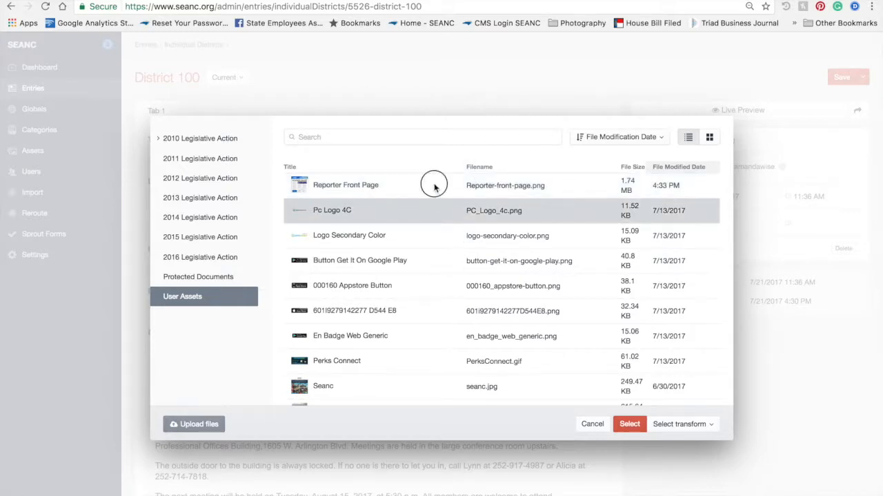
Insert the Reporter Front Page image below the July Reporter 2017 link using the Medium Image (340) transform.
click(704, 424)
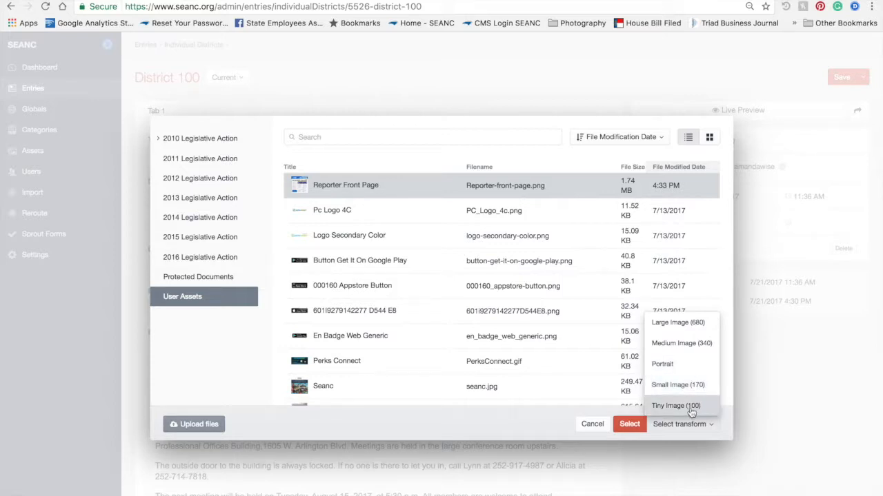
click(686, 347)
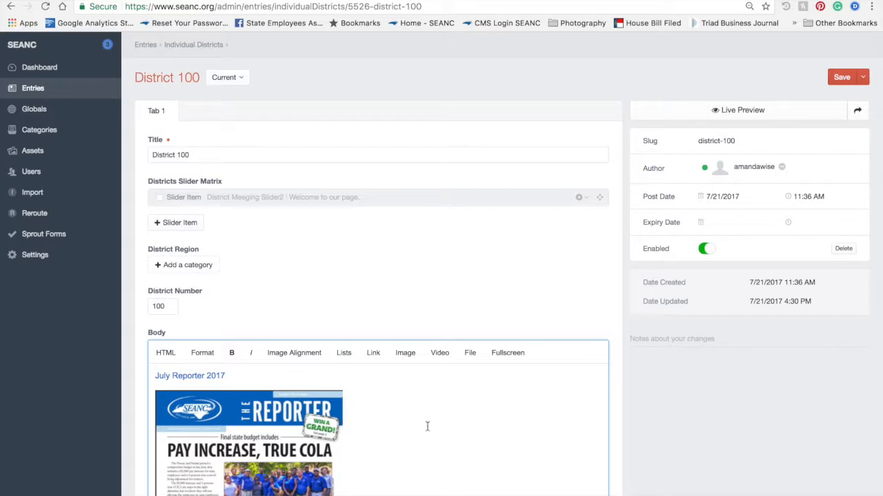
scroll(427, 427, down, 2)
scroll(637, 308, up, 1)
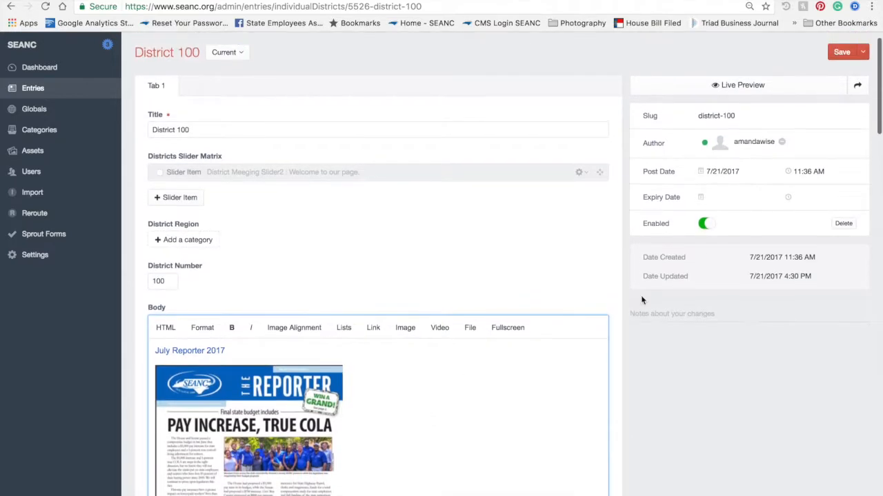
Preview the District 100 page live and follow its July Reporter 2017 link to look through the PDF.
click(739, 90)
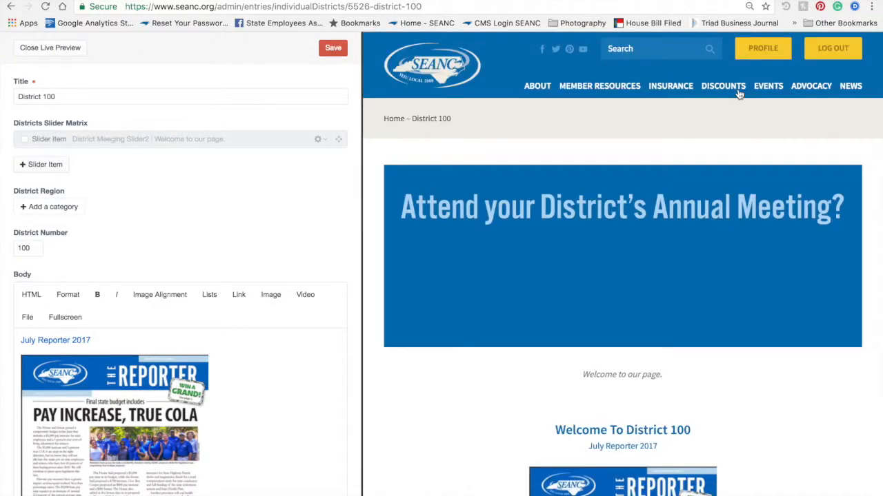
scroll(641, 255, down, 3)
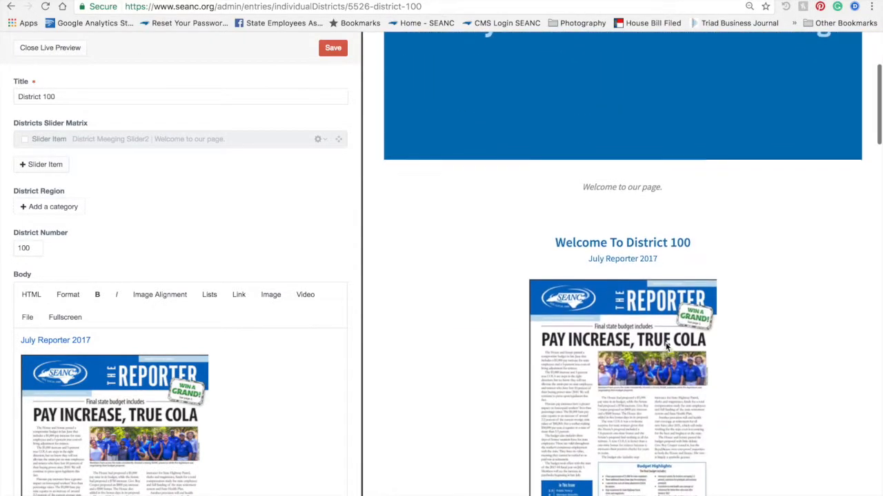
click(644, 258)
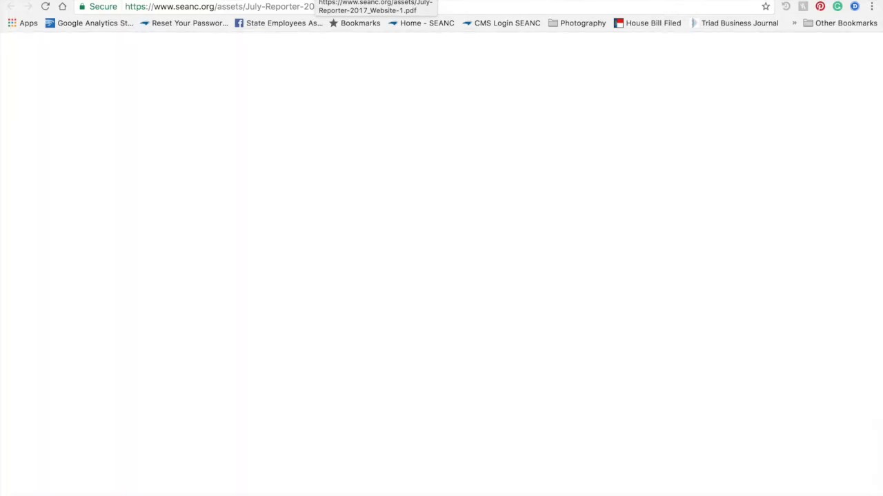
click(315, 0)
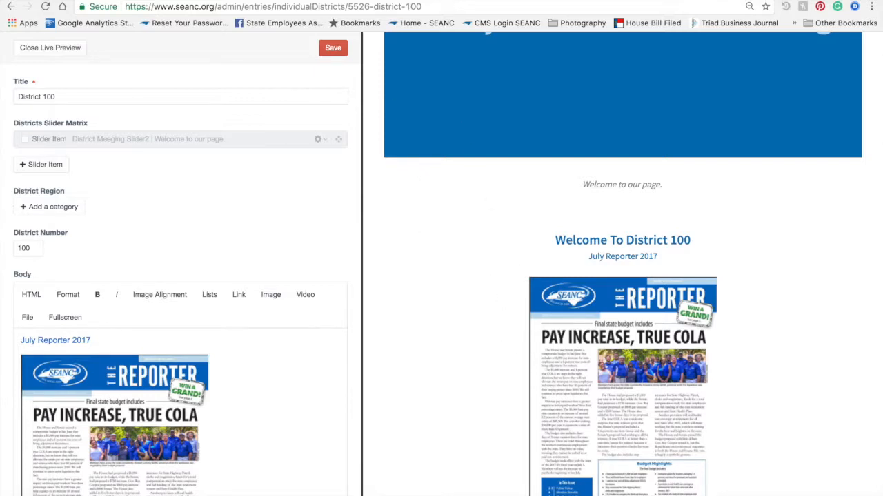
click(267, 0)
click(222, 0)
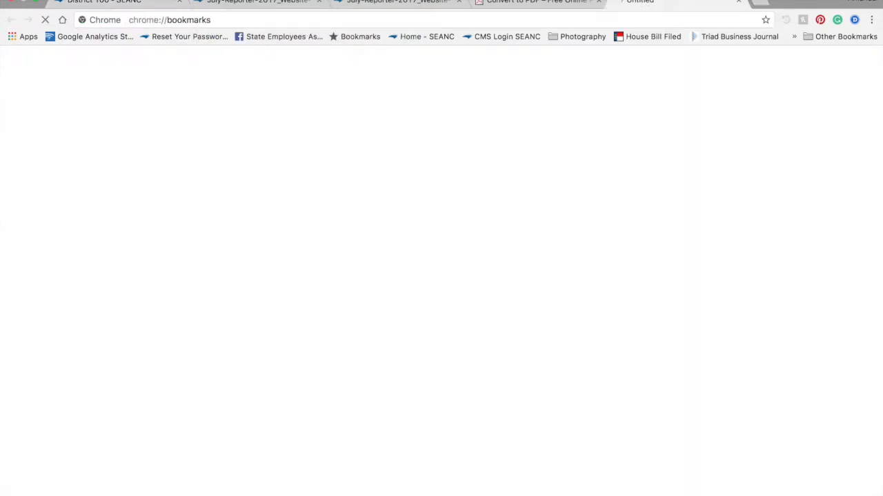
click(255, 2)
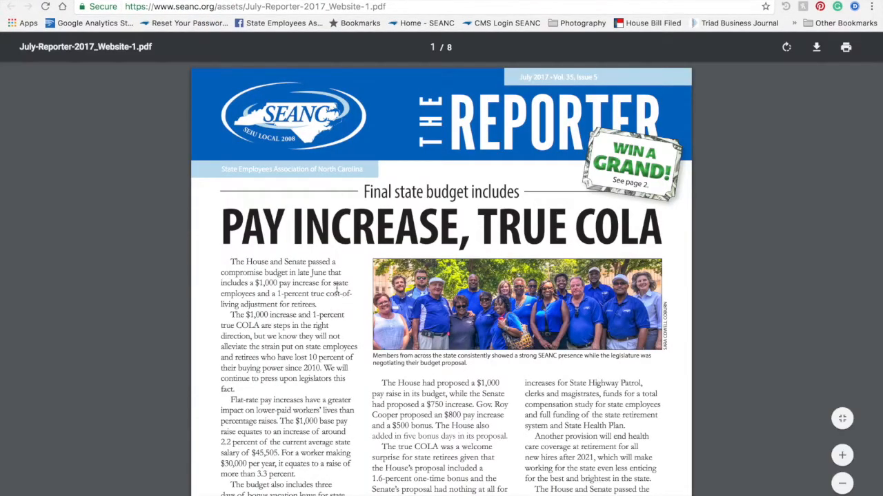
scroll(328, 277, down, 10)
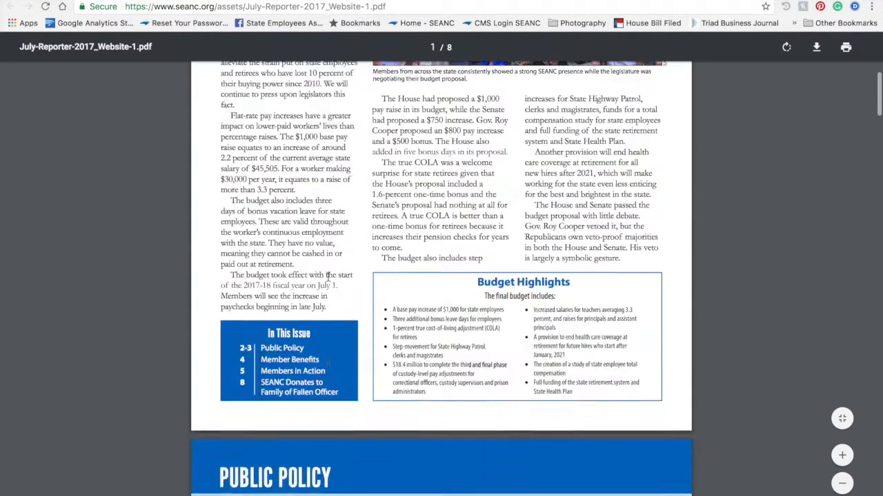
scroll(329, 277, up, 10)
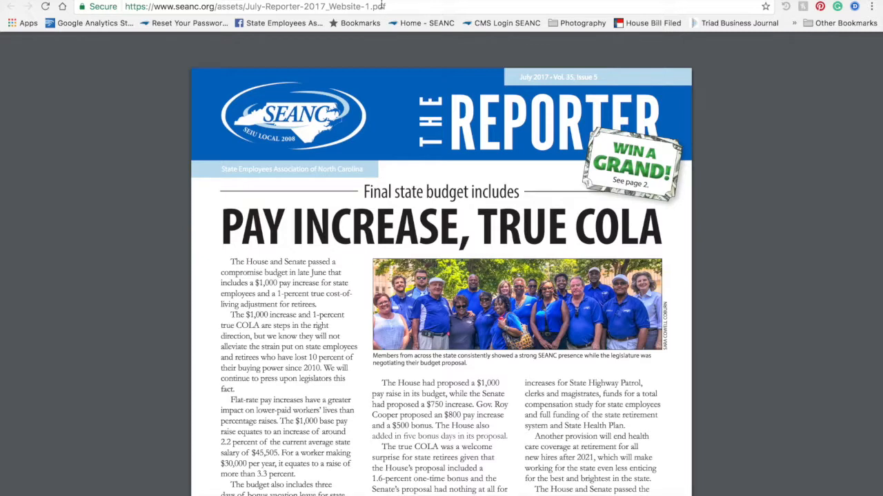
Copy the full web address of the July-Reporter-2017_Website-1.pdf file.
click(382, 6)
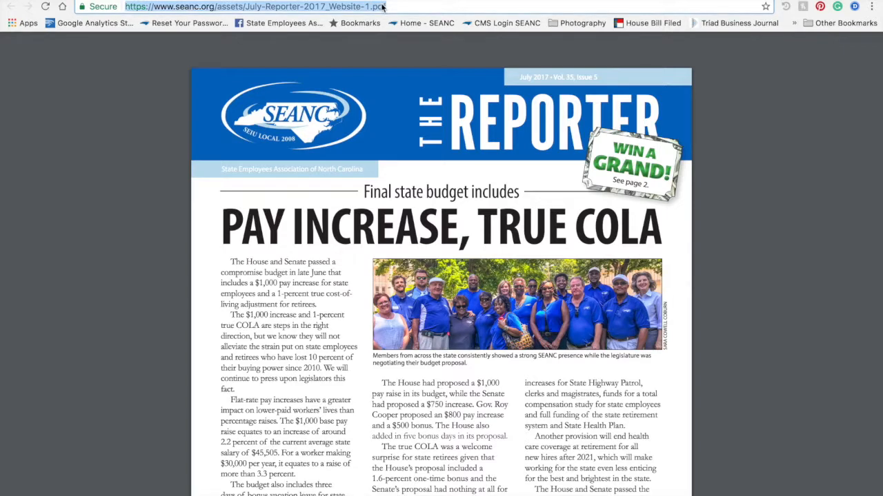
click(391, 6)
drag(391, 7, 38, 8)
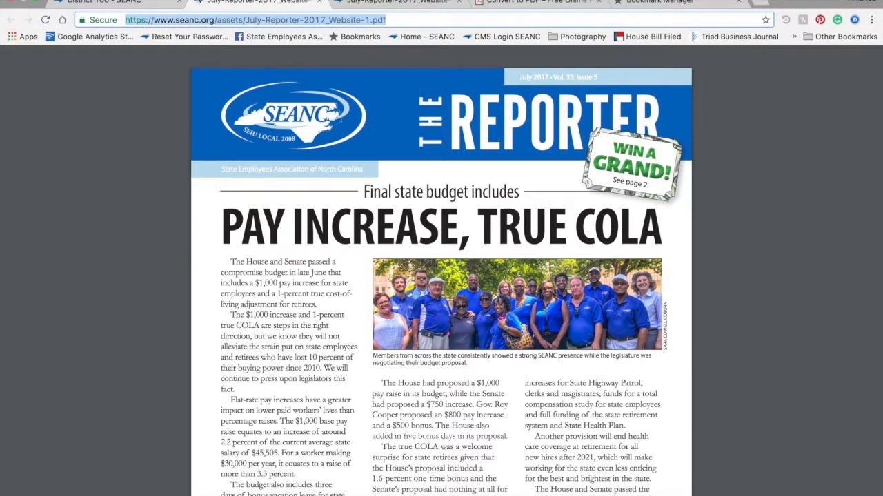
right_click(193, 21)
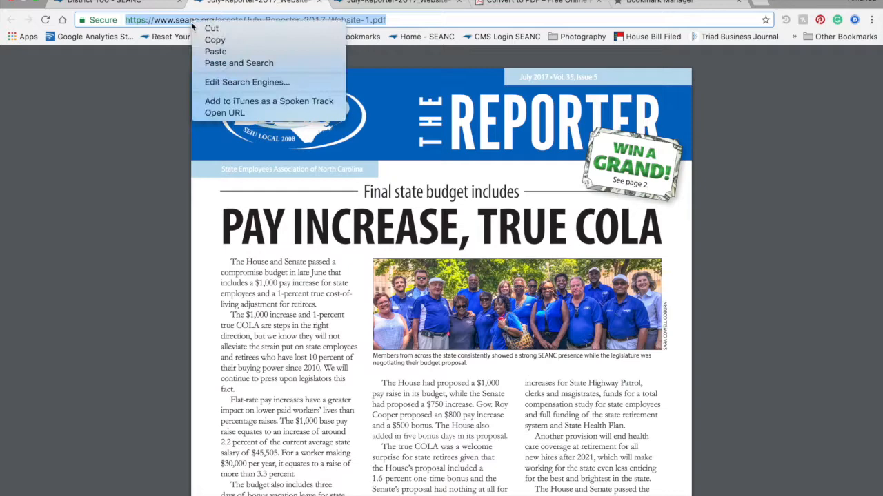
click(228, 42)
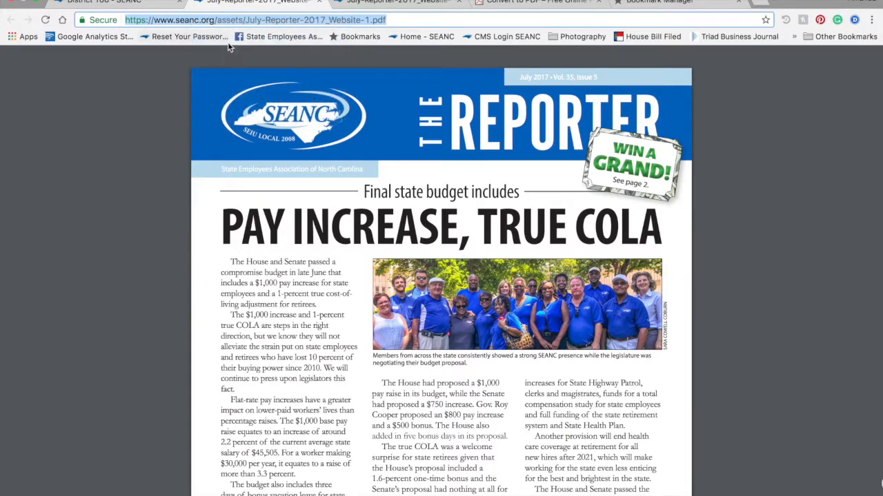
Caption the District 100 body's Reporter image "Click the image above to view the full document" and paste the copied PDF address as its link.
click(109, 4)
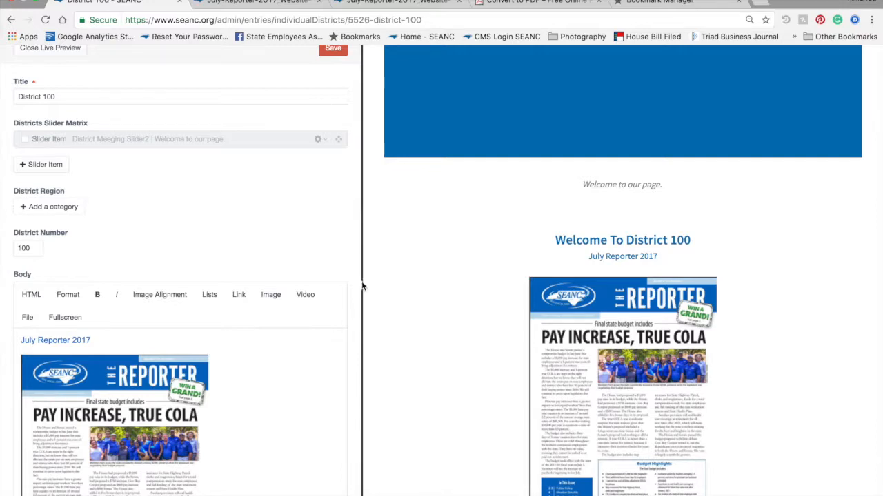
click(157, 401)
click(157, 401)
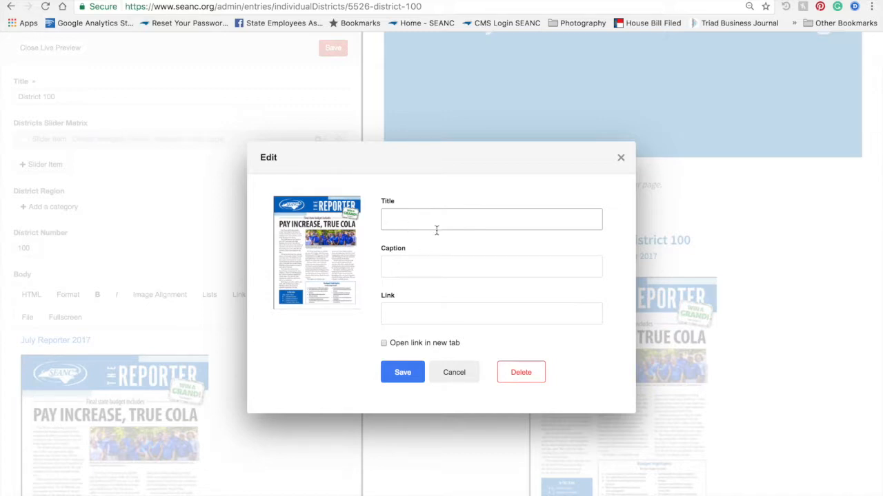
click(404, 264)
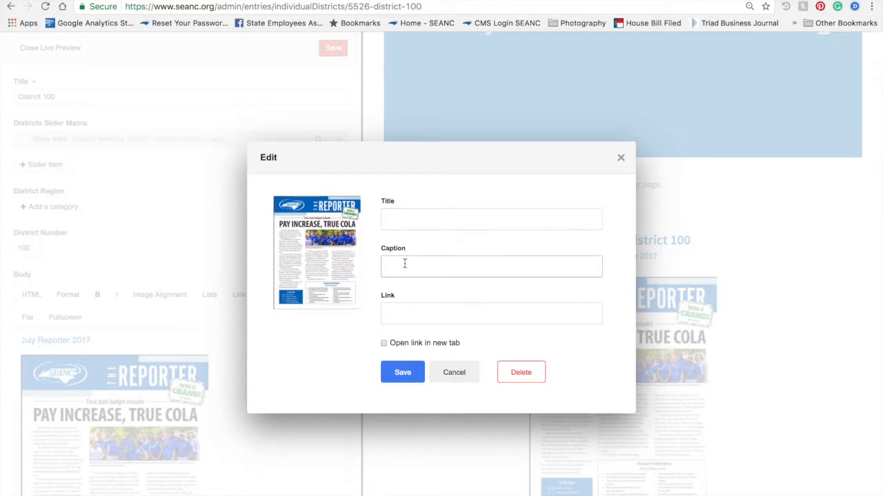
text(Click the image above to view the full document)
click(413, 311)
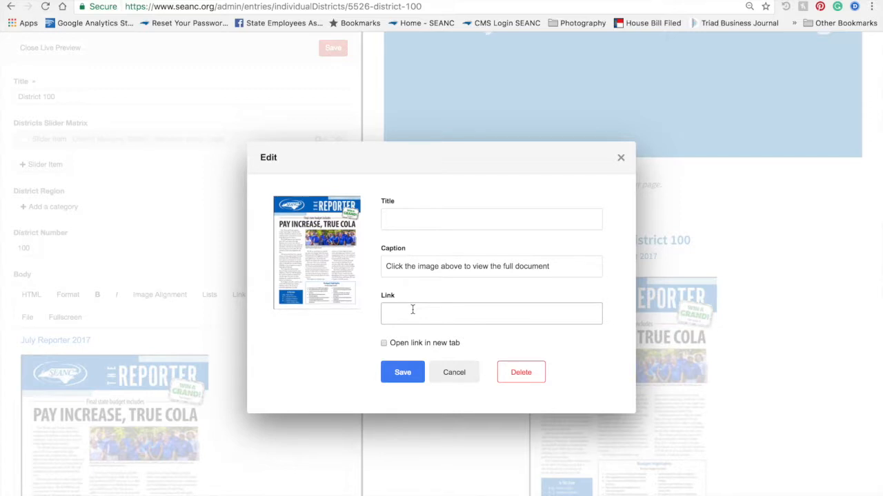
right_click(412, 310)
click(463, 367)
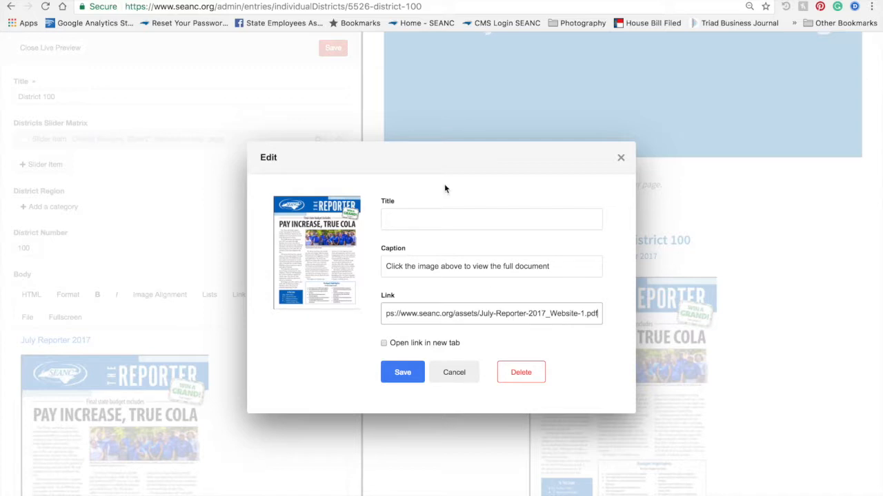
Check the Reporter image's pasted link against the web address of the open July Reporter PDF.
click(270, 2)
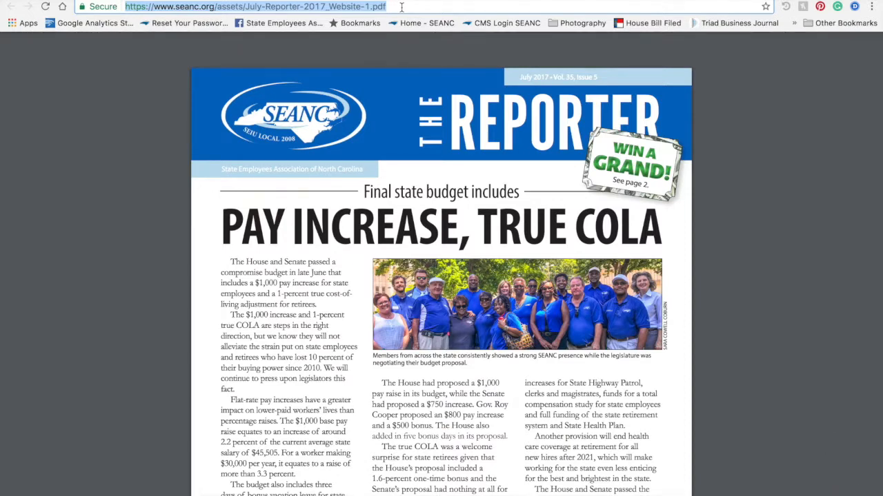
click(384, 7)
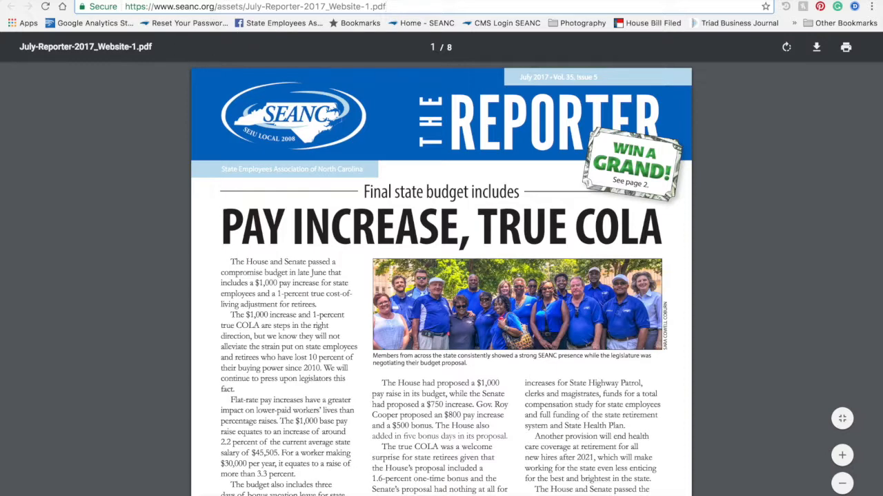
key(ctrl+Tab)
click(465, 338)
click(438, 310)
drag(473, 312, 644, 301)
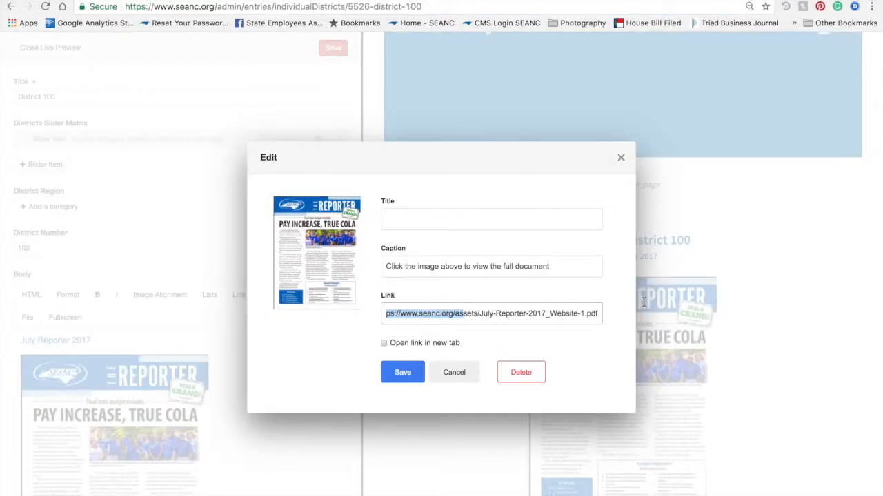
Set the Reporter image's link to open in a new tab and save the image settings.
click(557, 316)
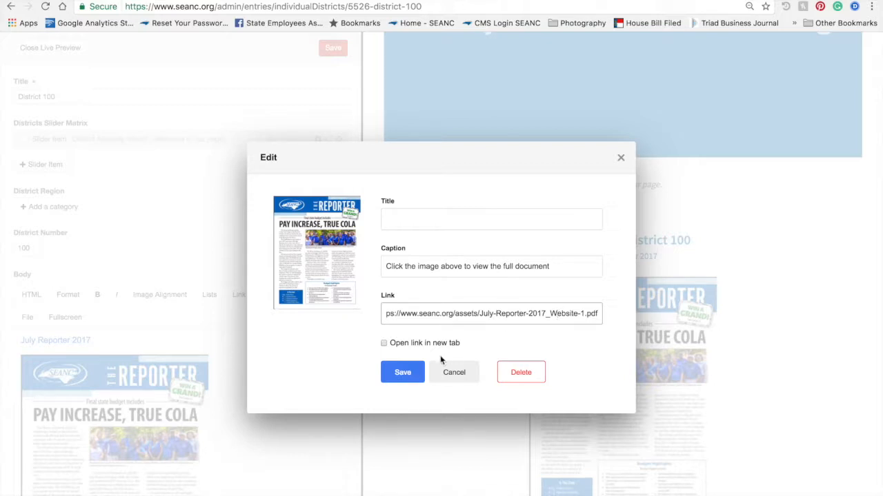
click(384, 344)
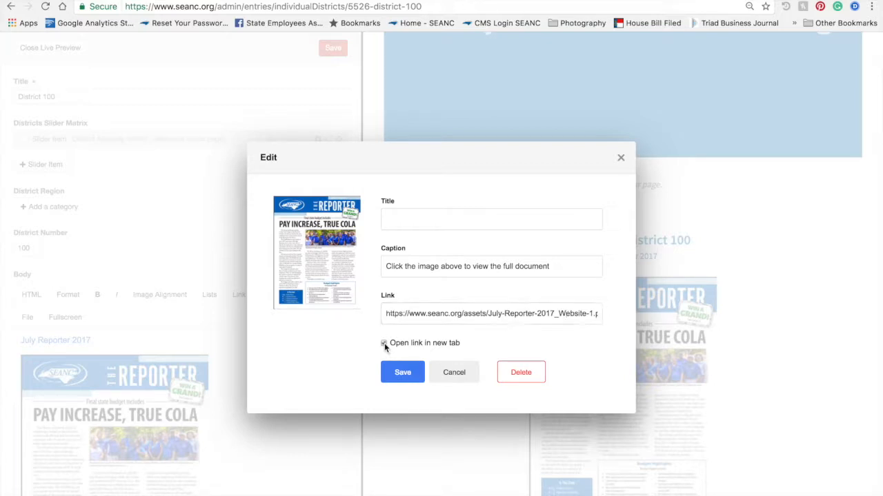
click(408, 373)
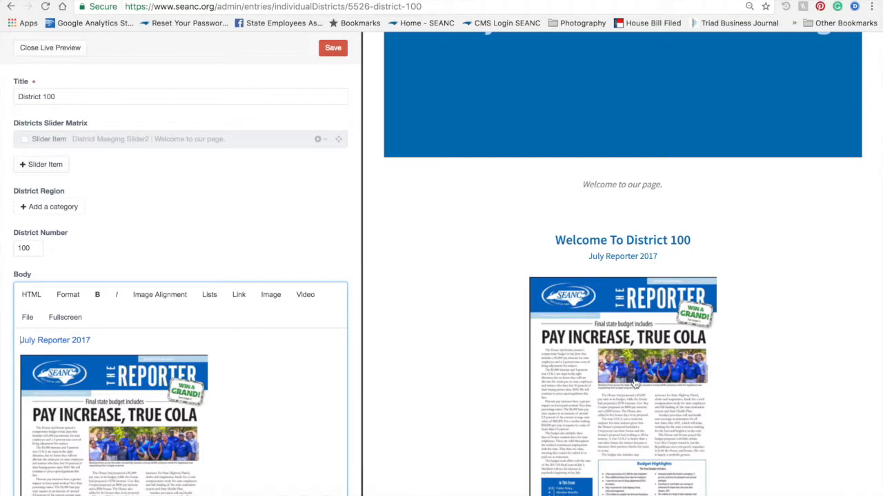
Test the Reporter image's link in the live preview, return to the District 100 entry and check below the image for its caption.
click(634, 384)
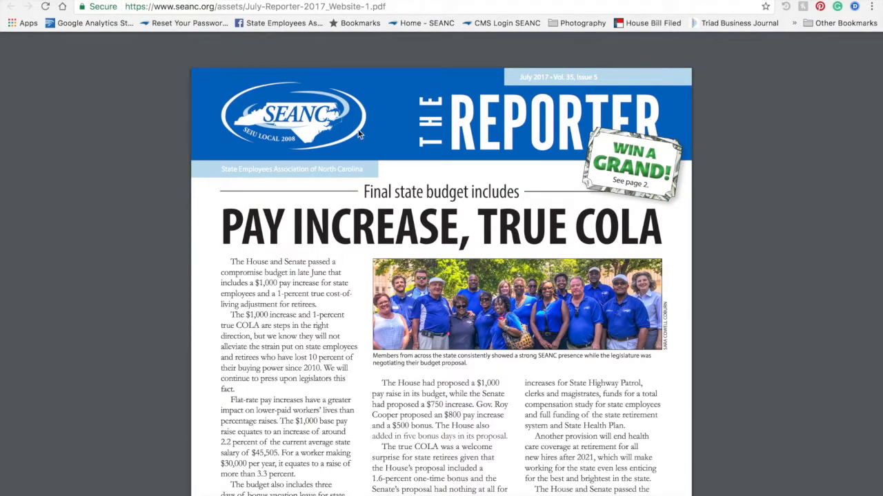
click(148, 0)
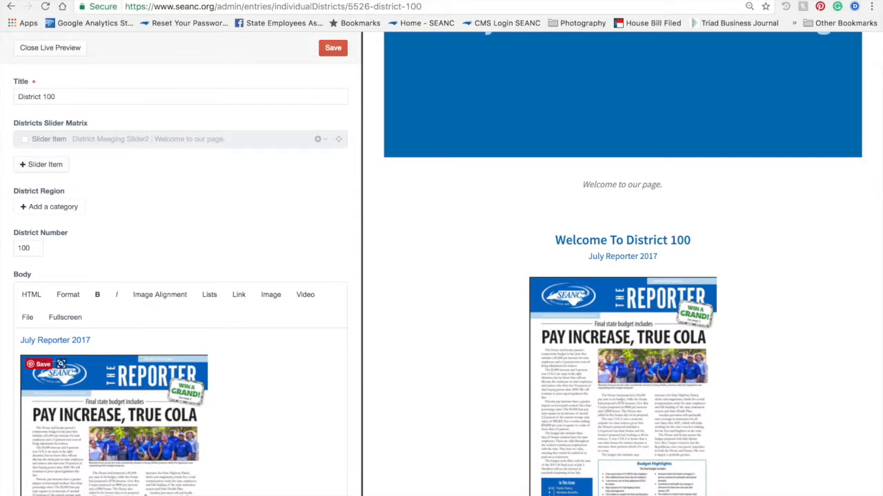
scroll(179, 276, down, 3)
scroll(177, 461, down, 1)
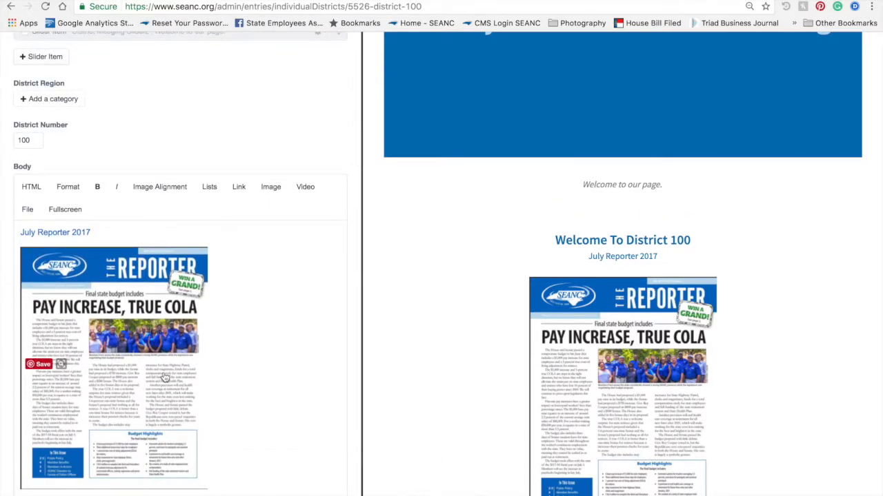
scroll(582, 311, down, 5)
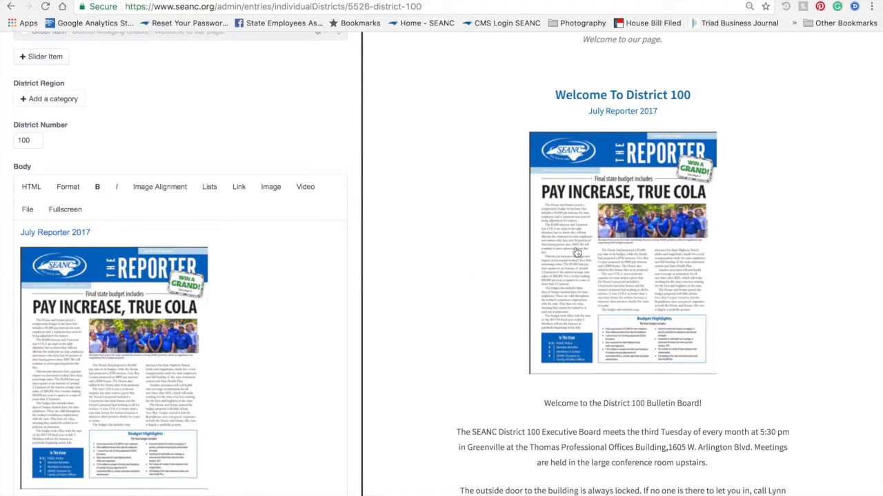
Set the Reporter image's caption to "Click the image above to view the Reporter" and save it.
click(121, 331)
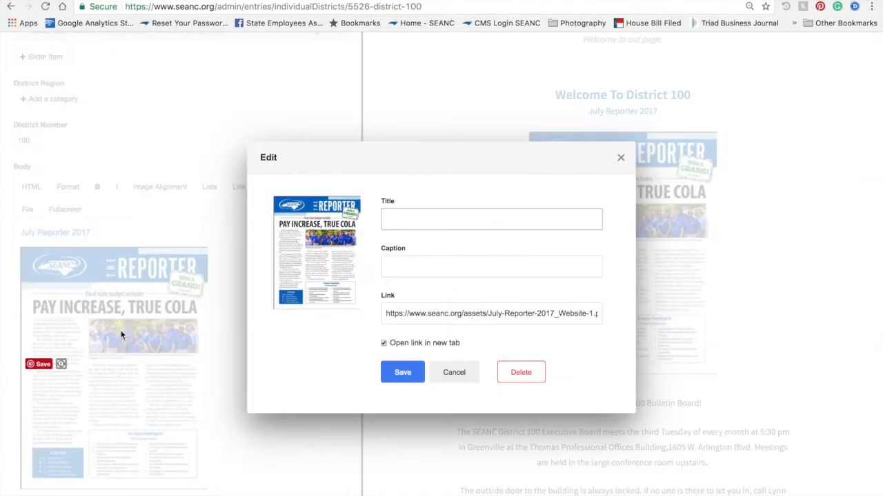
click(428, 258)
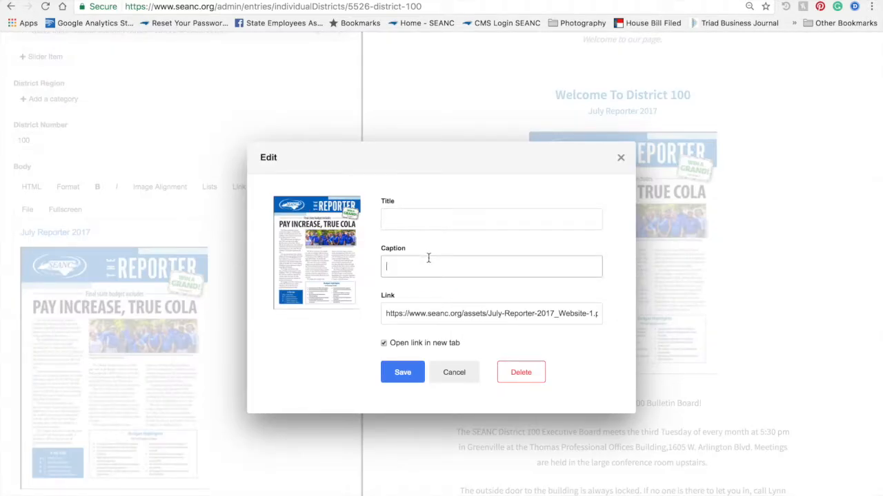
text(Click the imae)
key(BackSpace)
key(BackSpace)
text(ge above )
text(to view the )
text(ed)
key(BackSpace)
key(BackSpace)
text(full)
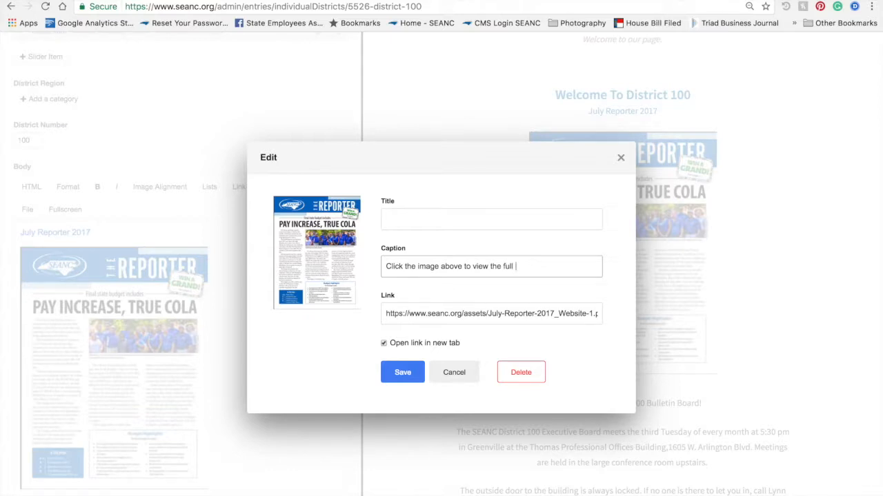
key(BackSpace)
key(BackSpace)
key(BackSpace)
key(BackSpace)
key(BackSpace)
text(Reporter)
click(403, 376)
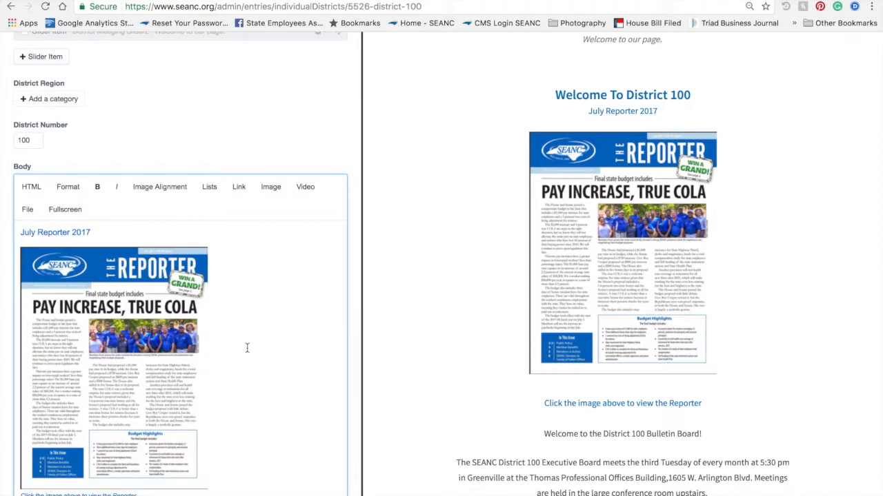
Delete the Reporter front-page image and its caption from the District 100 body.
click(101, 370)
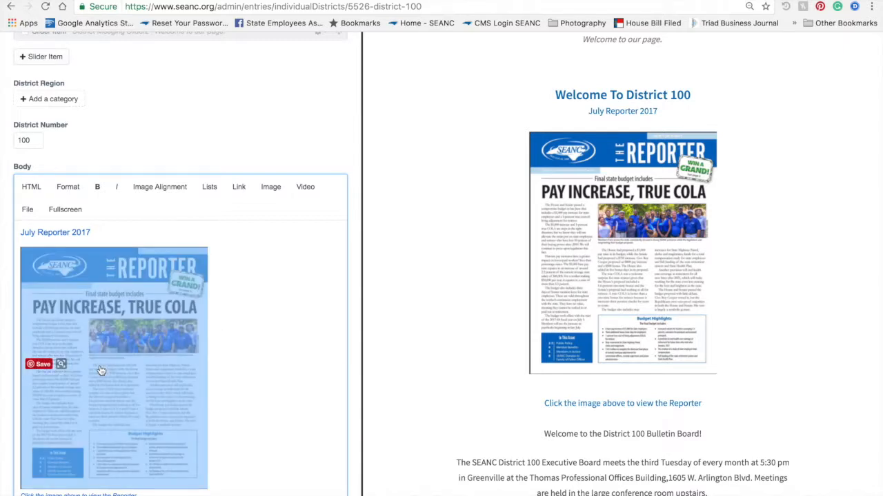
click(248, 291)
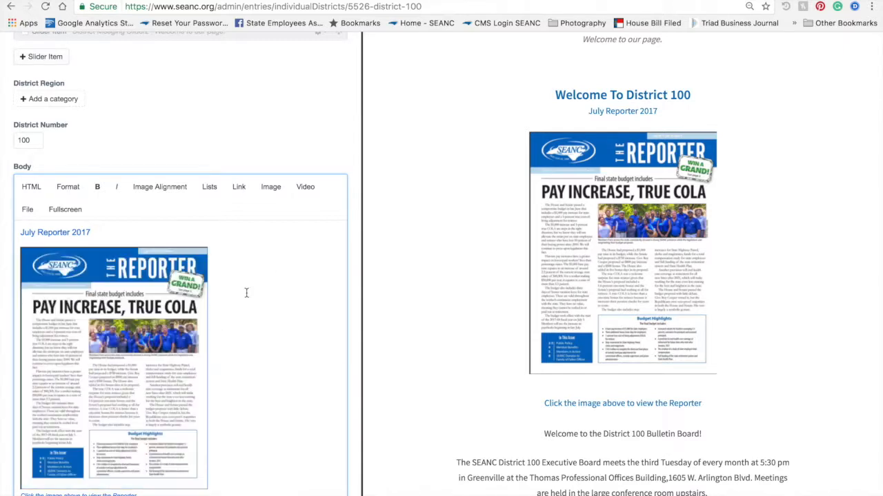
click(166, 318)
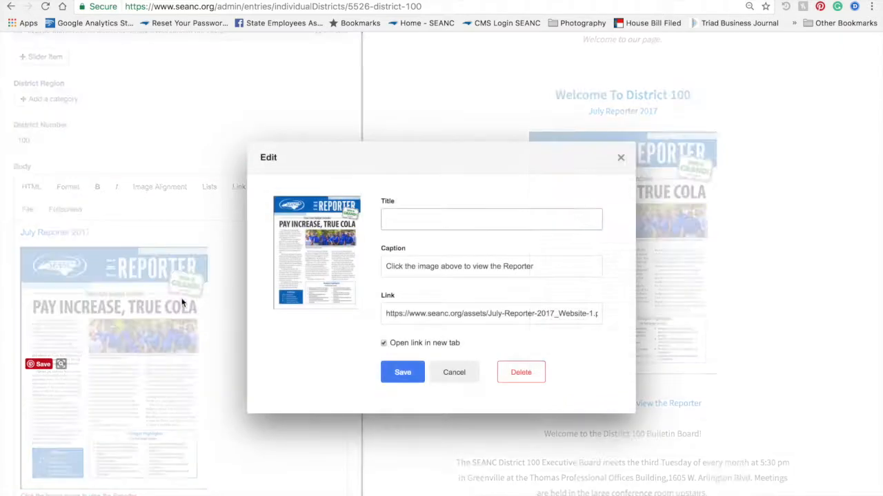
click(518, 371)
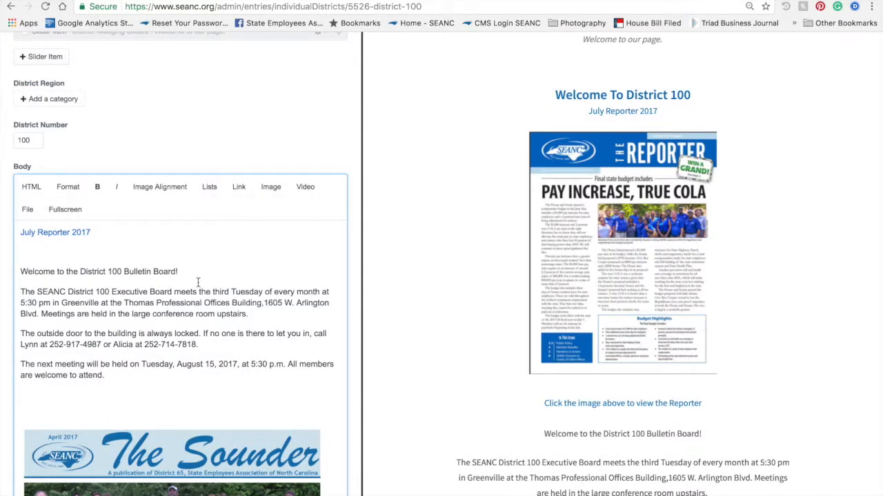
Insert the Reporter Front Page image below the July Reporter 2017 link, using the Large Image (680) transform.
click(271, 187)
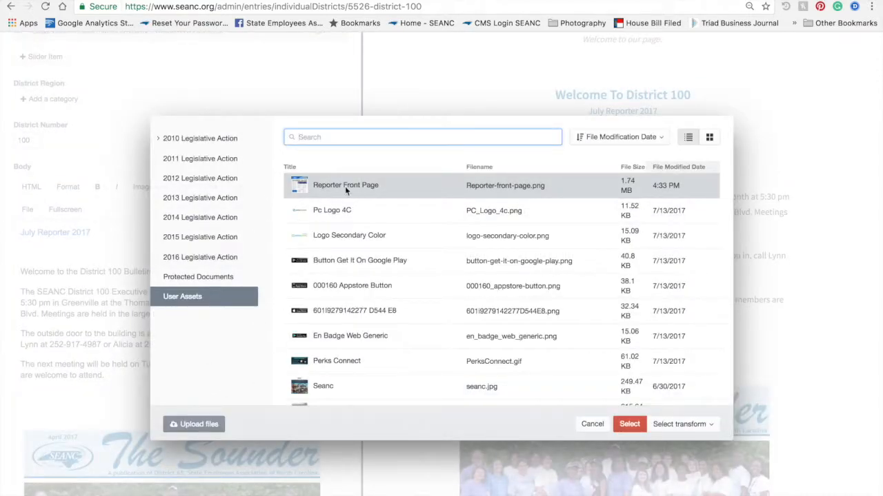
click(689, 426)
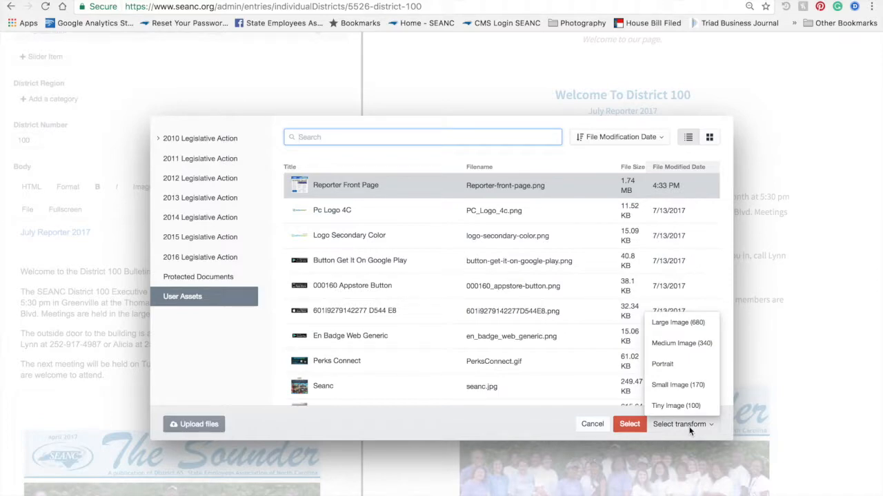
click(678, 324)
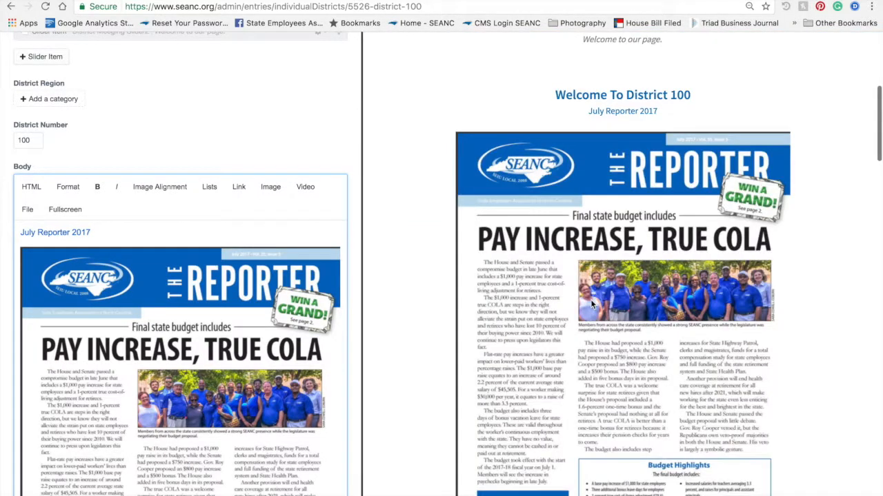
Copy the web address of the July-Reporter-2017_Website-1.pdf file and return to the District 100 entry.
scroll(590, 299, down, 2)
scroll(285, 292, down, 2)
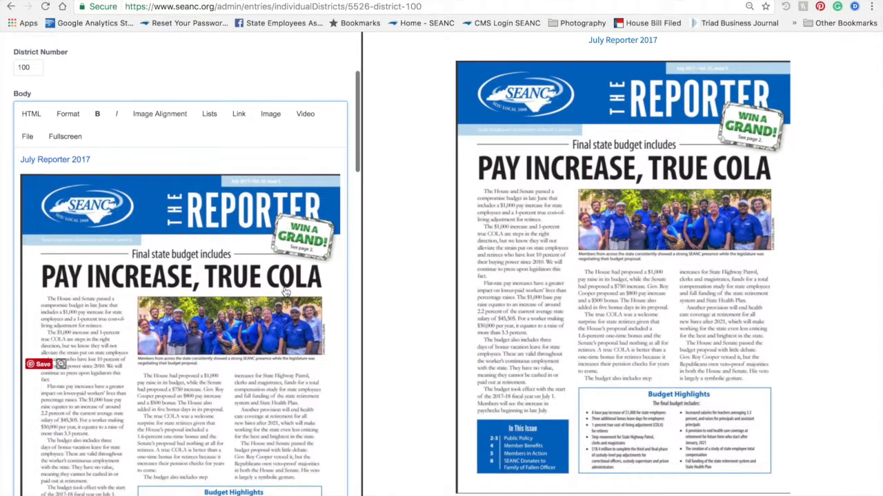
click(284, 292)
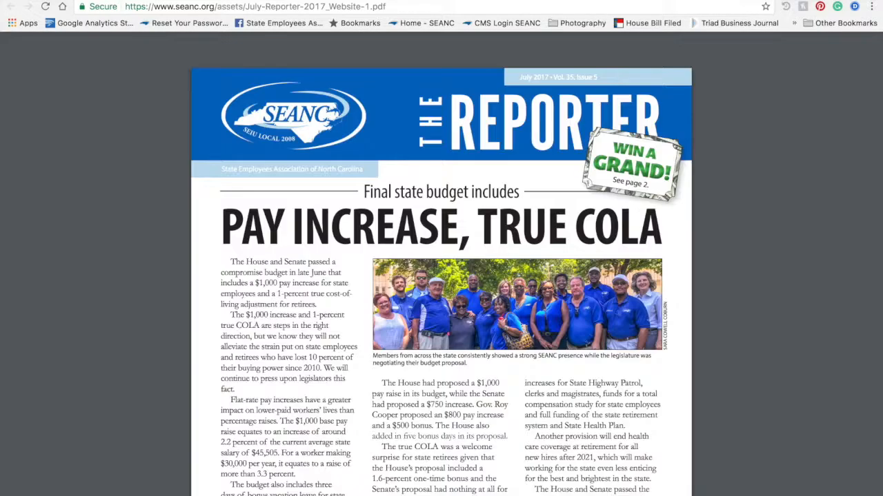
click(246, 11)
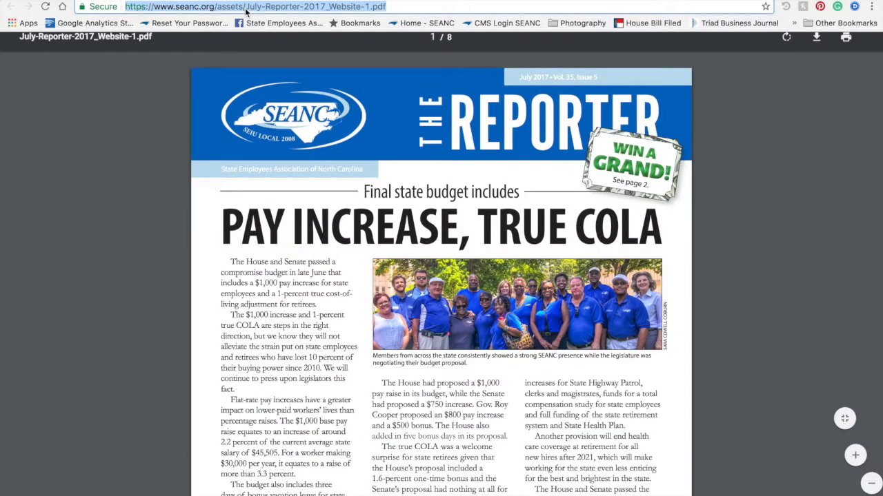
right_click(246, 10)
click(262, 24)
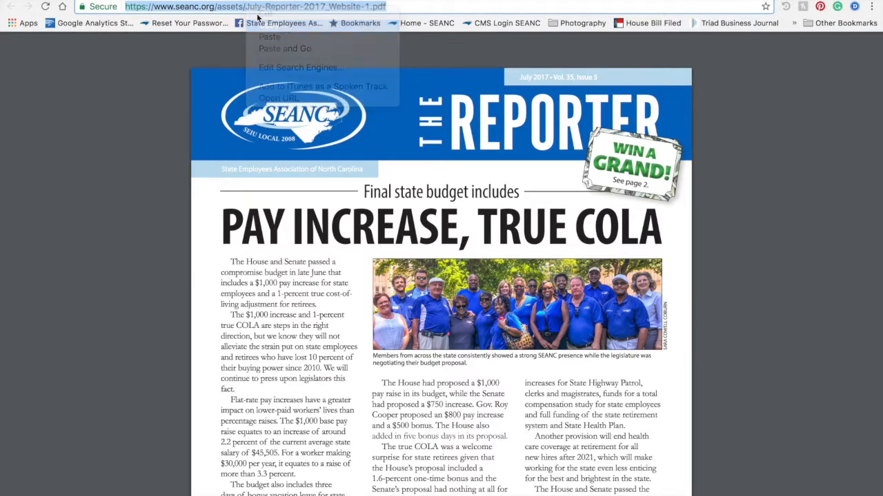
click(275, 0)
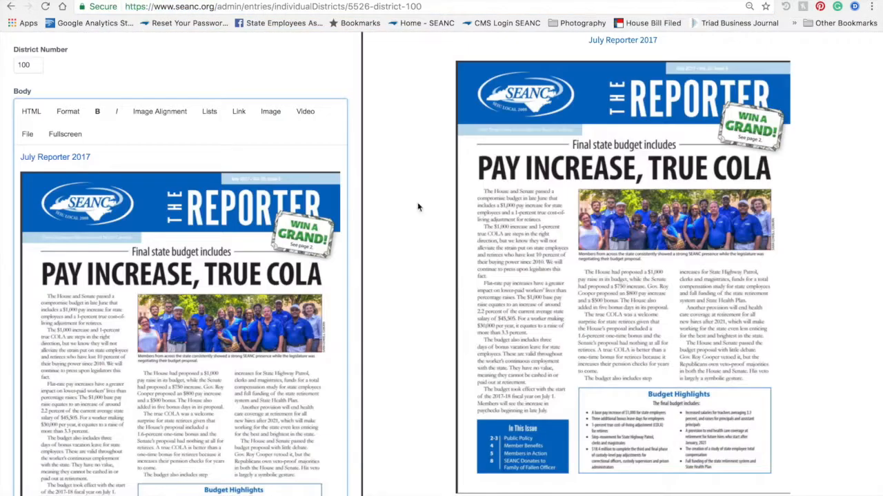
Link the large Reporter image to the copied July-Reporter-2017_Website-1.pdf address, set it to open in a new tab and save.
click(301, 331)
click(402, 314)
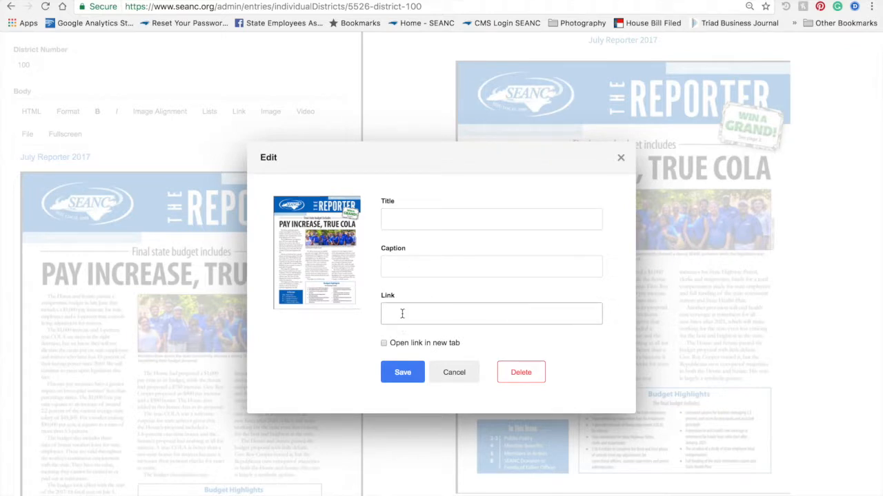
right_click(402, 314)
click(422, 371)
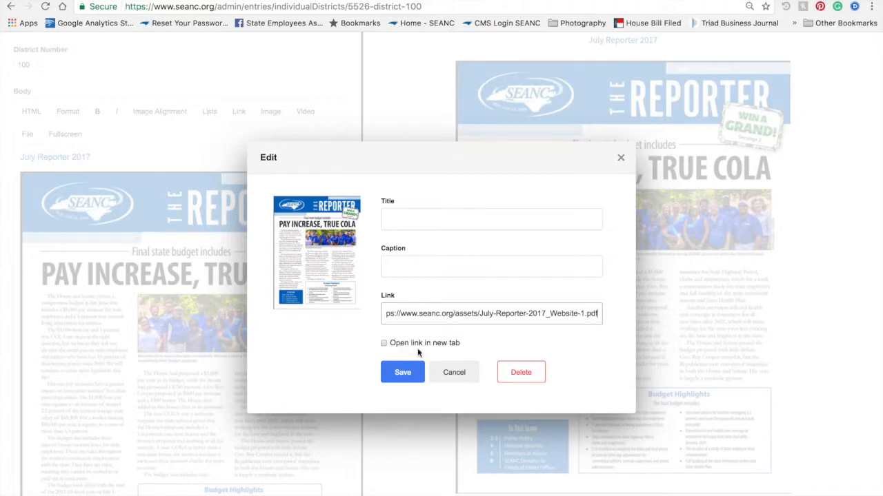
click(417, 343)
click(406, 373)
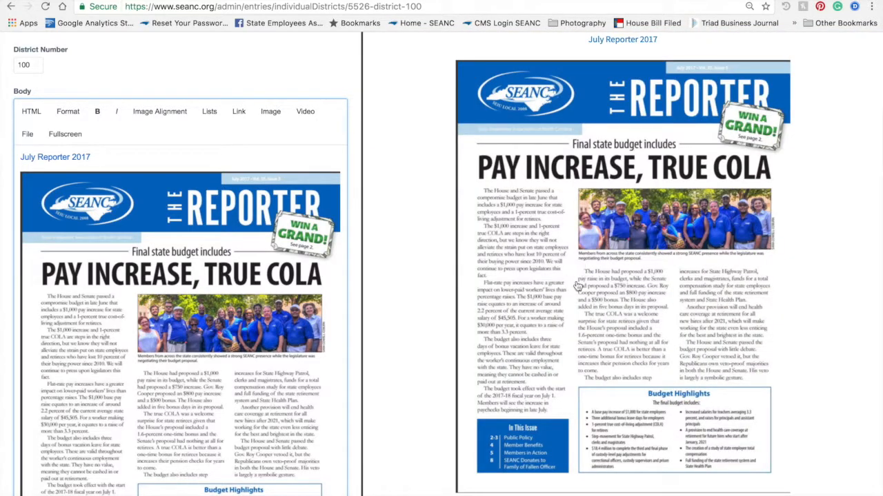
Copy the July Reporter 2017 text link together with the Reporter front-page image in the body.
scroll(231, 365, down, 4)
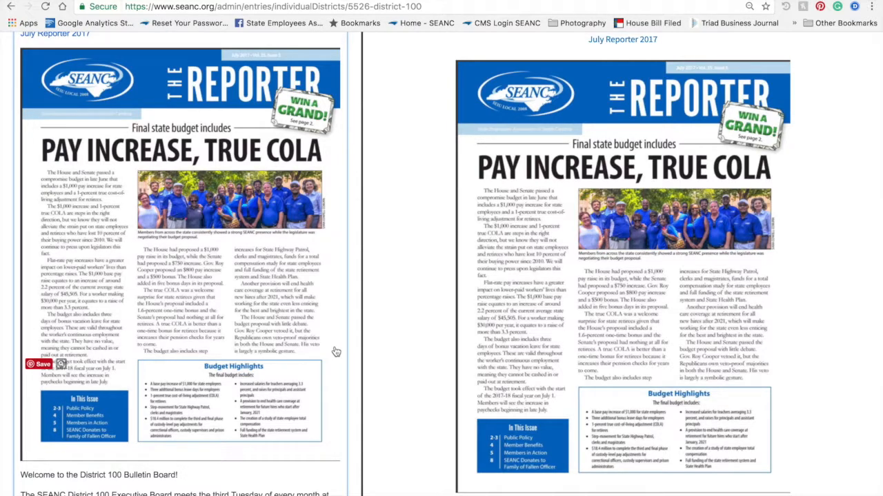
scroll(303, 241, up, 1)
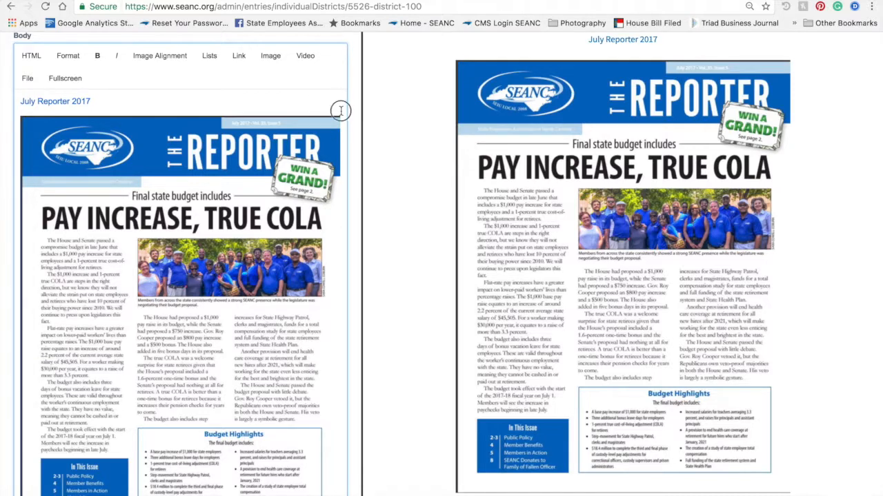
click(224, 145)
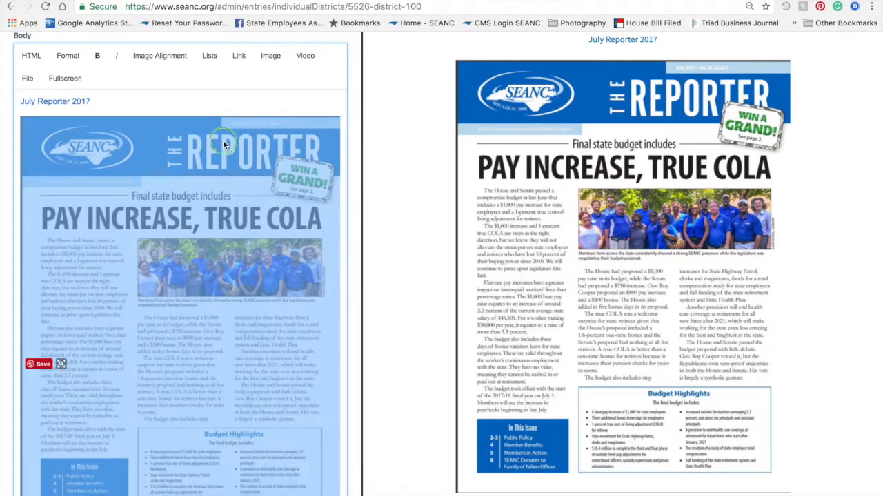
right_click(222, 140)
click(187, 100)
drag(20, 101, 306, 314)
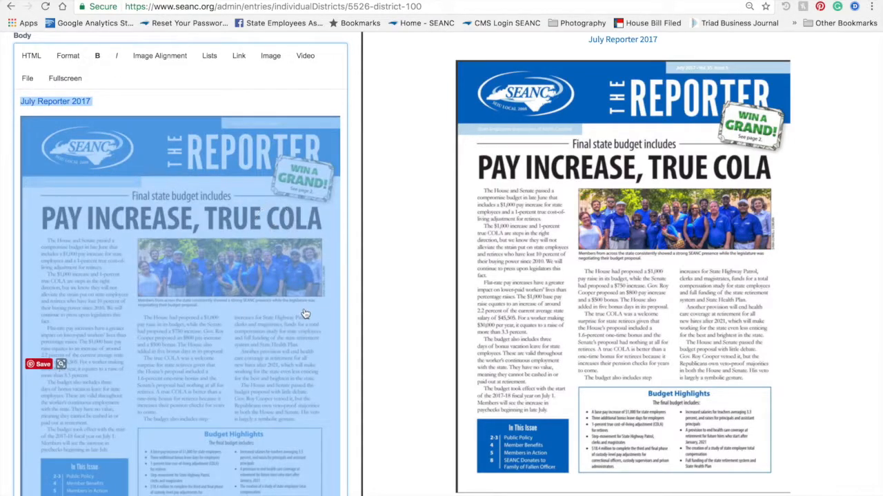
right_click(305, 314)
click(342, 338)
Paste the copied link and image at the end of the body, below the "The Sounder - July 2016" PDF link.
scroll(282, 301, down, 15)
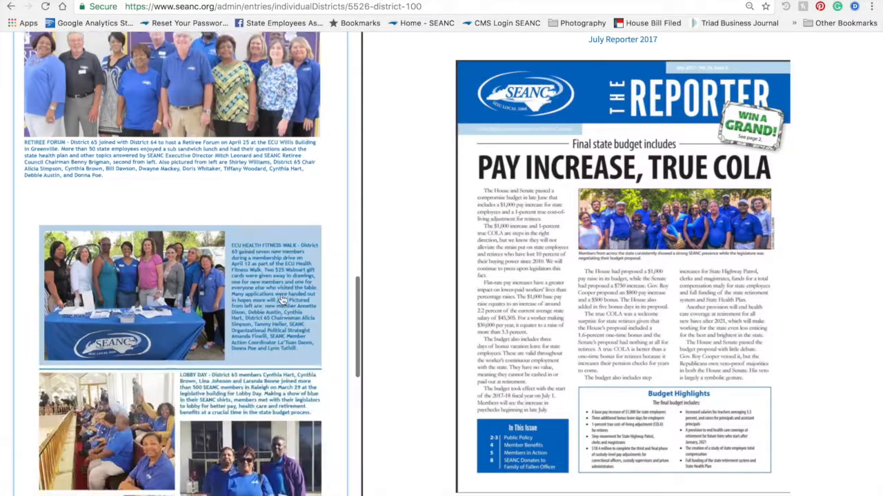
scroll(282, 302, down, 8)
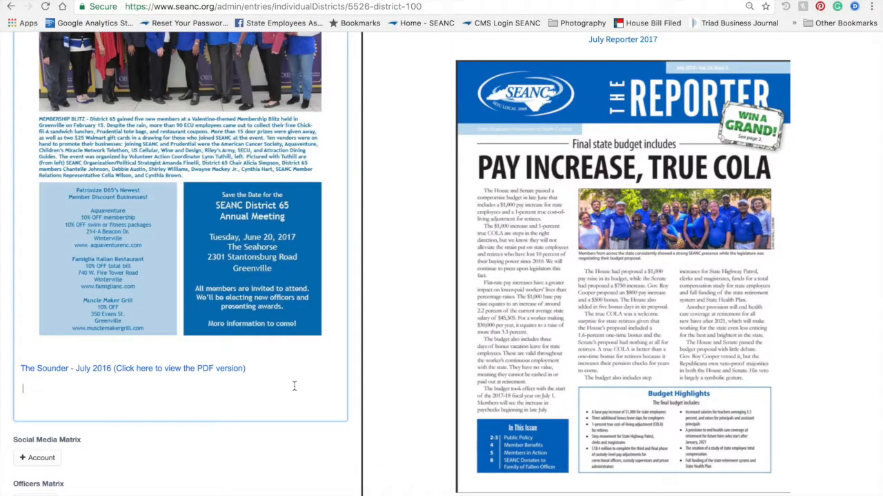
right_click(26, 391)
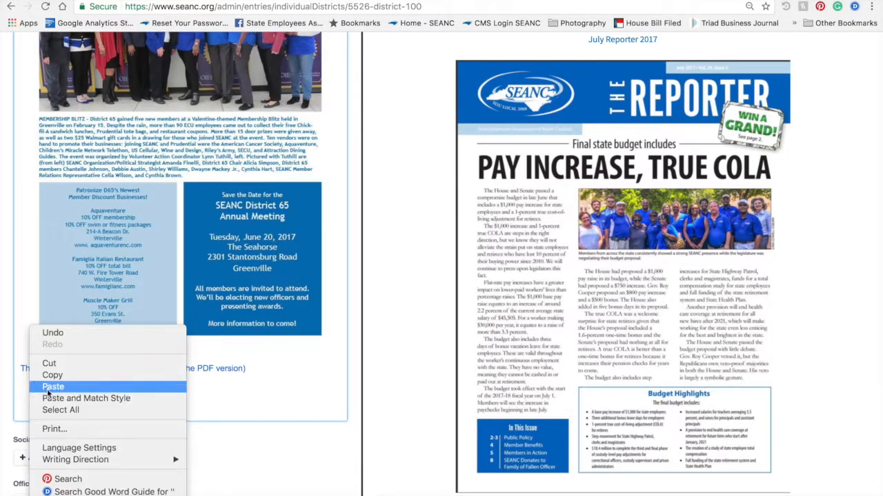
click(41, 385)
Check the pasted copy in the live preview and delete the original July Reporter 2017 link and image from the start of the body.
scroll(172, 377, down, 10)
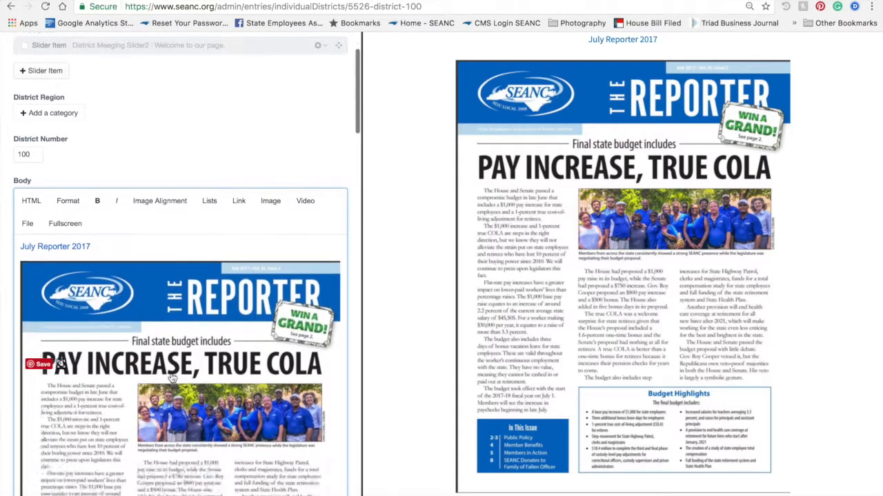
scroll(172, 378, down, 15)
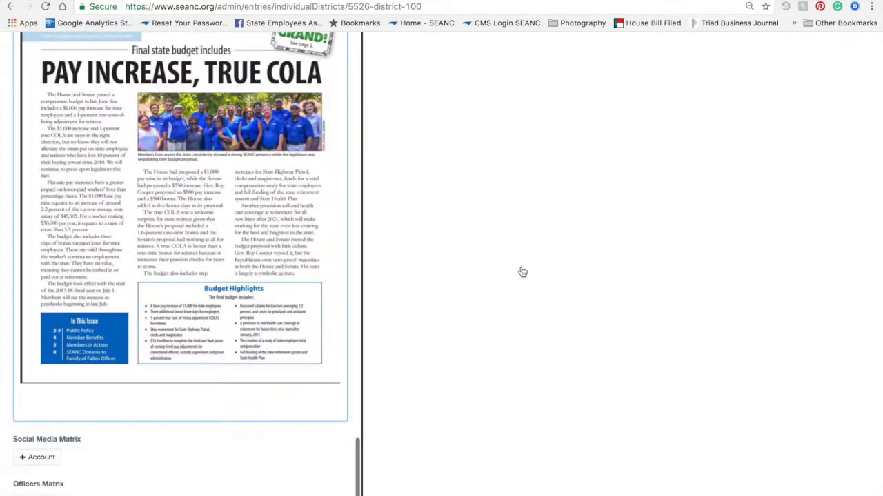
scroll(521, 271, down, 15)
scroll(520, 266, up, 10)
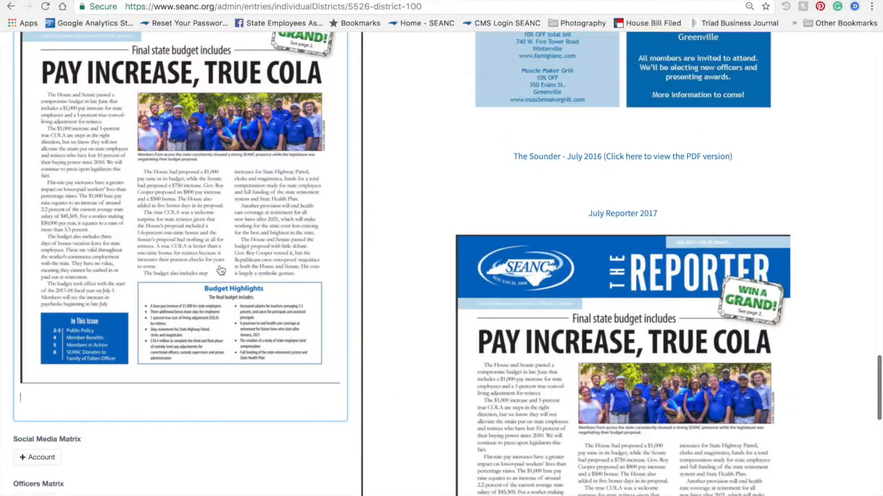
scroll(210, 274, up, 10)
scroll(209, 274, up, 10)
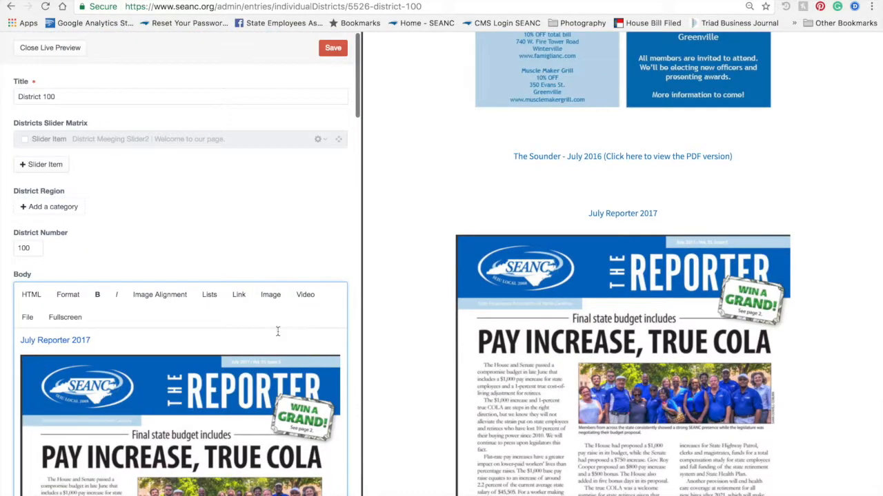
drag(277, 333, 279, 358)
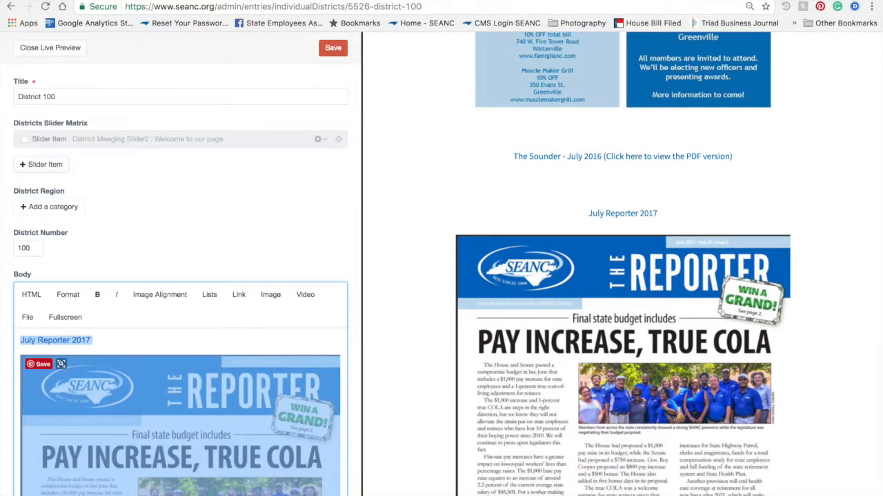
key(BackSpace)
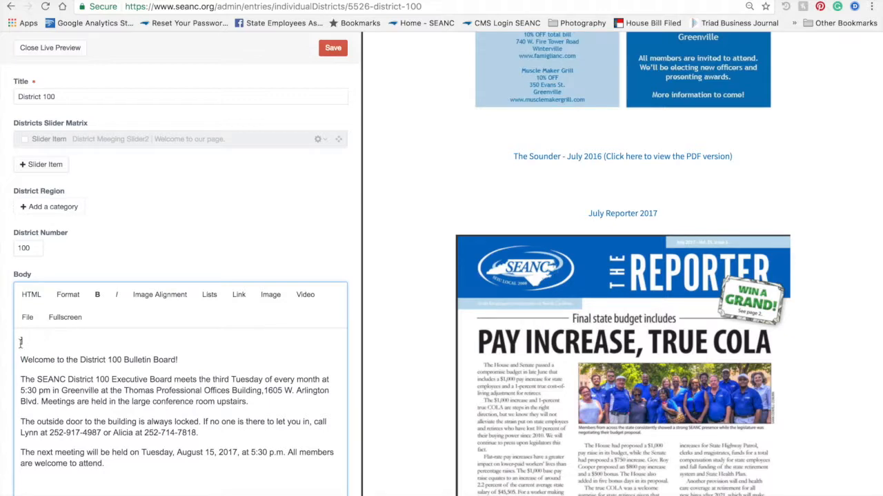